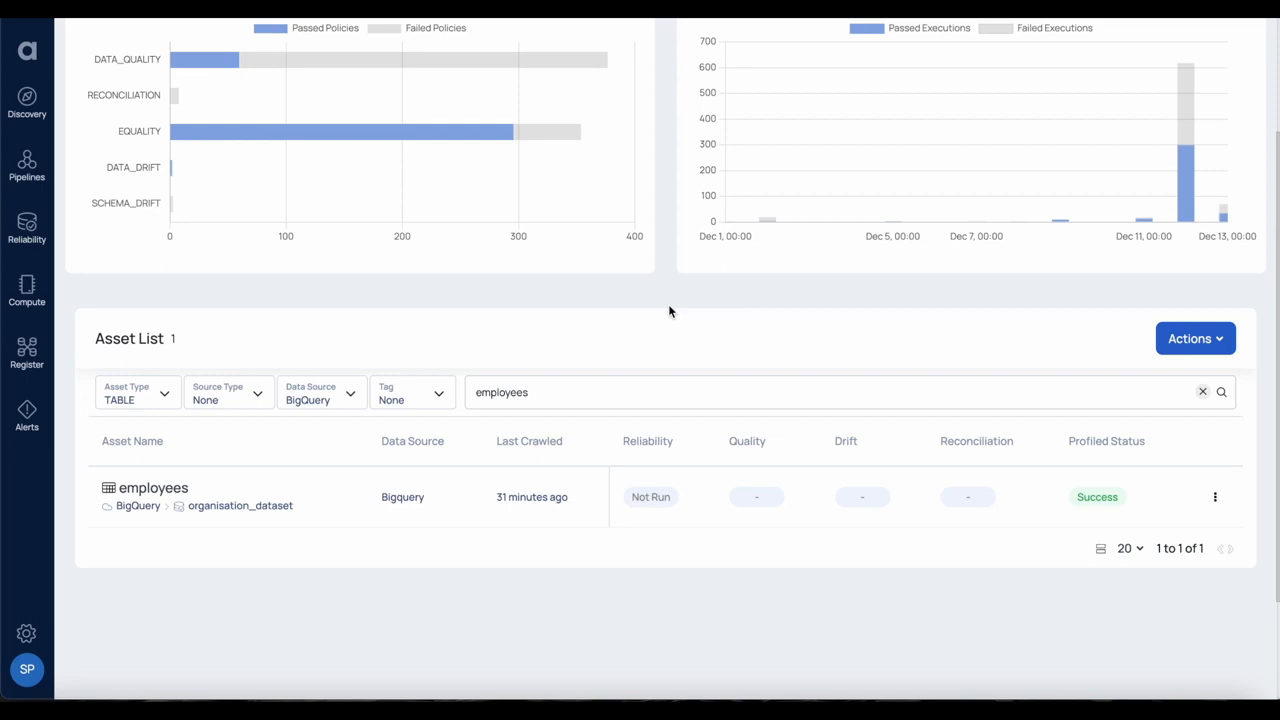
Open the BigQuery employees table from the asset list
click(168, 497)
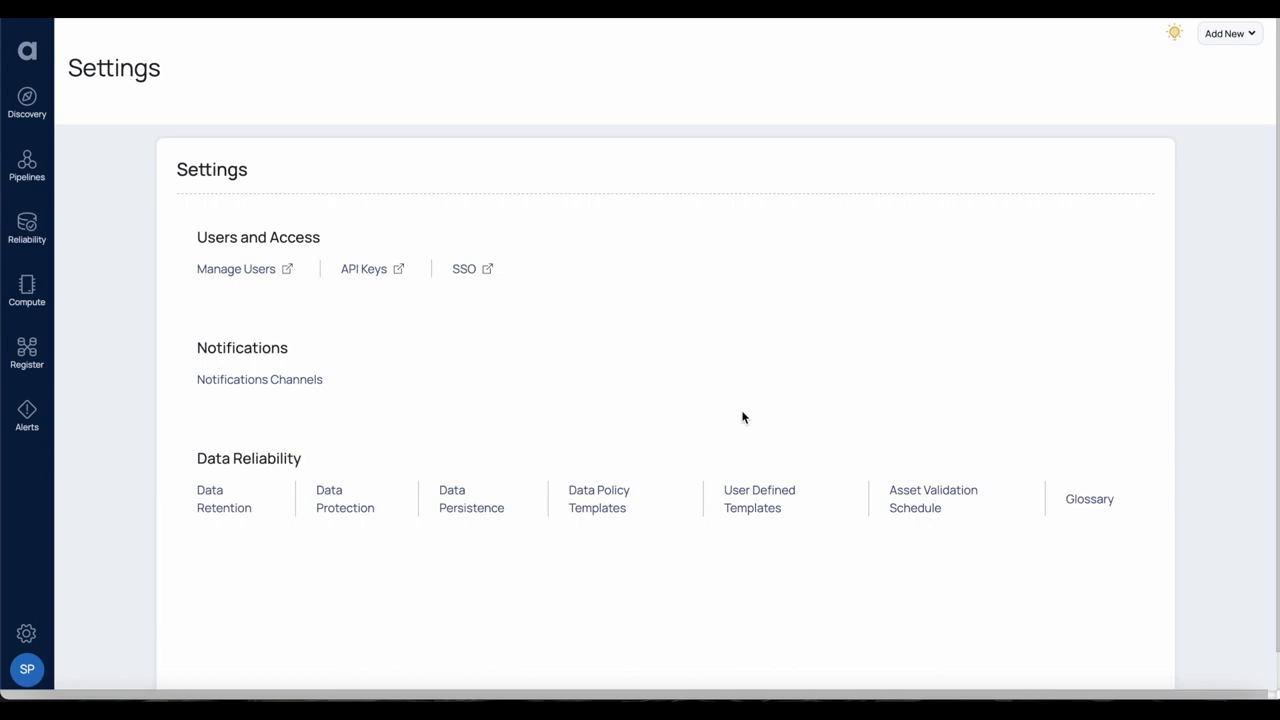
Start creating a new Transform UDT in the user defined templates settings
click(752, 498)
click(1100, 222)
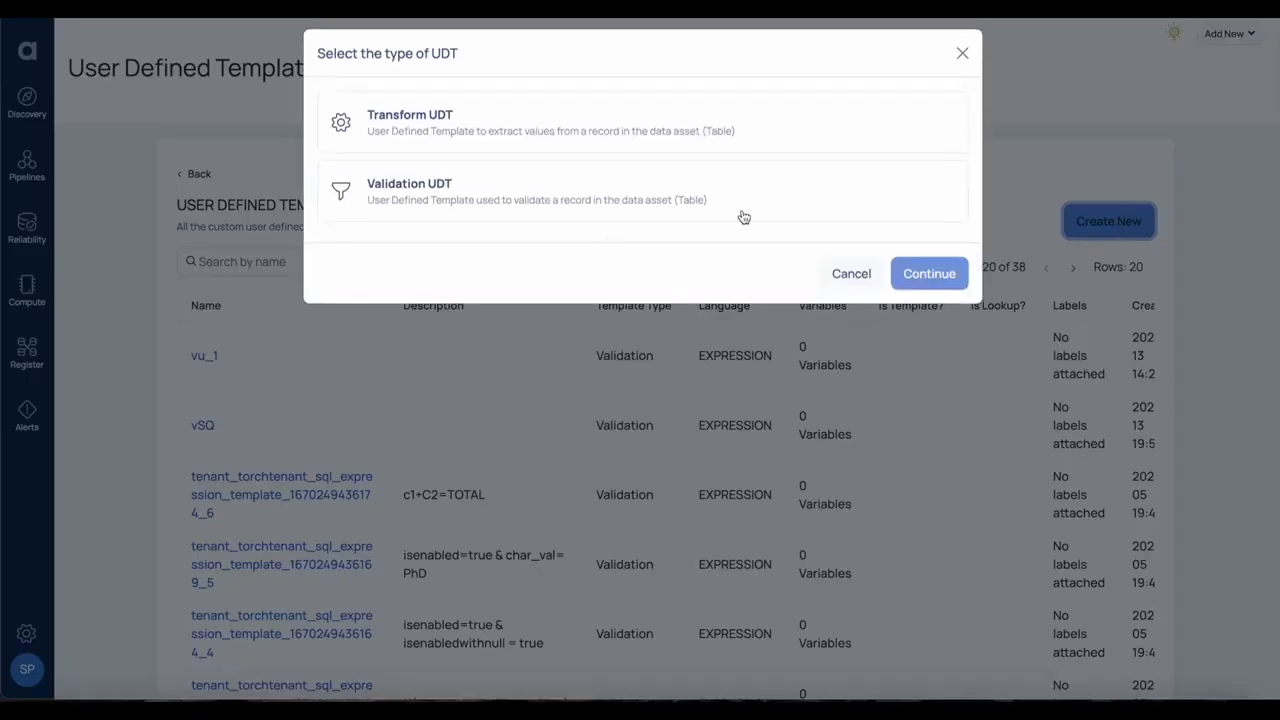
click(520, 150)
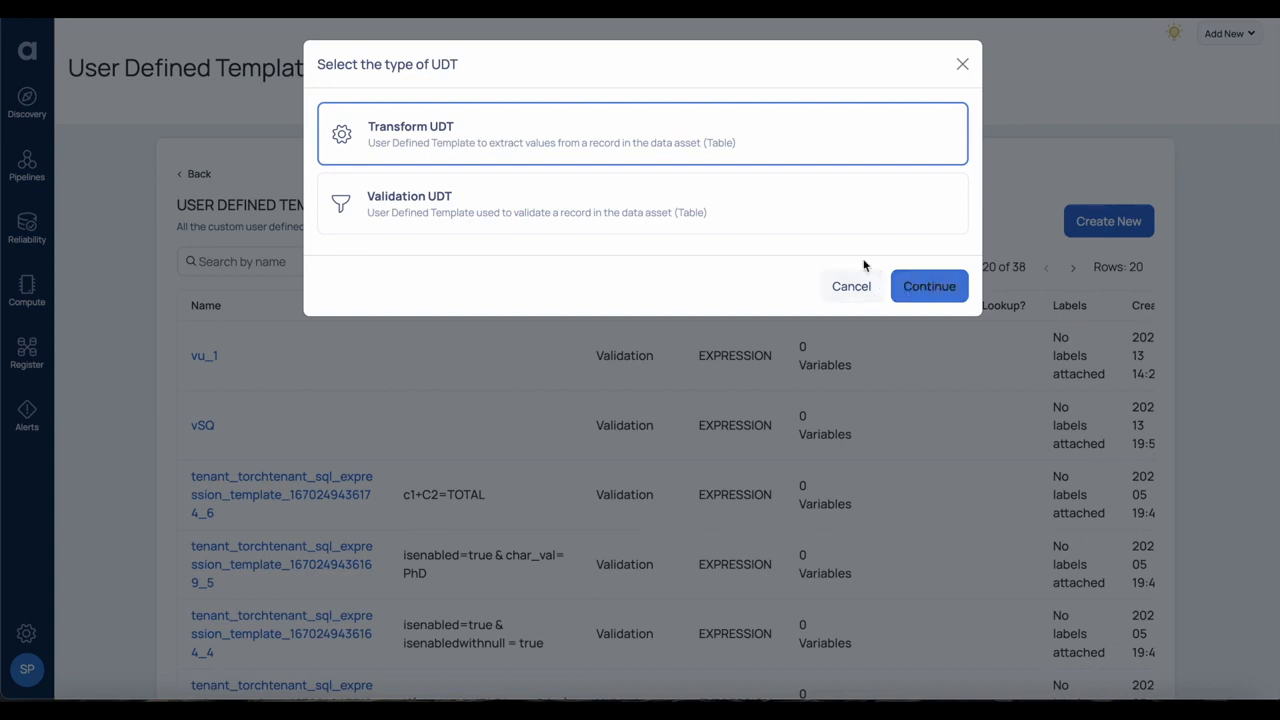
click(930, 288)
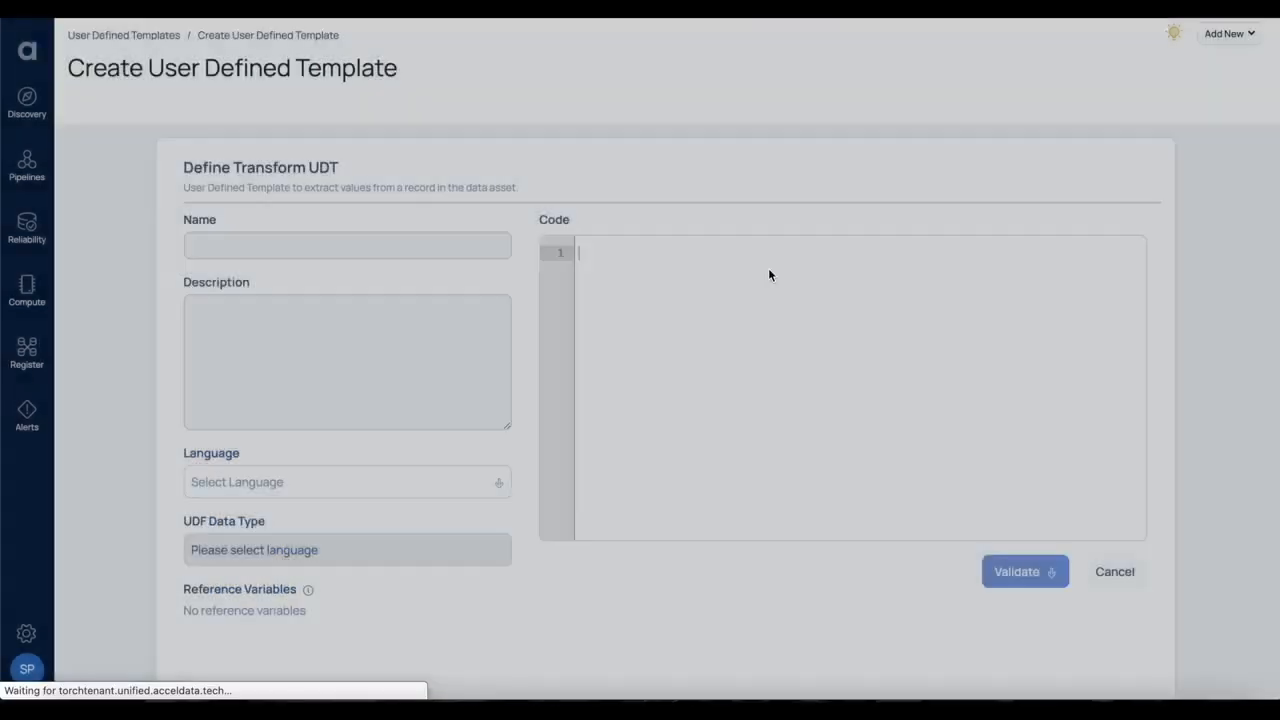
Name the transform template sql_transform, with Expression as its language and STRING as the UDF data type
click(403, 240)
text(sql_tra)
click(282, 297)
click(300, 323)
scroll(216, 260, down, 1)
click(266, 440)
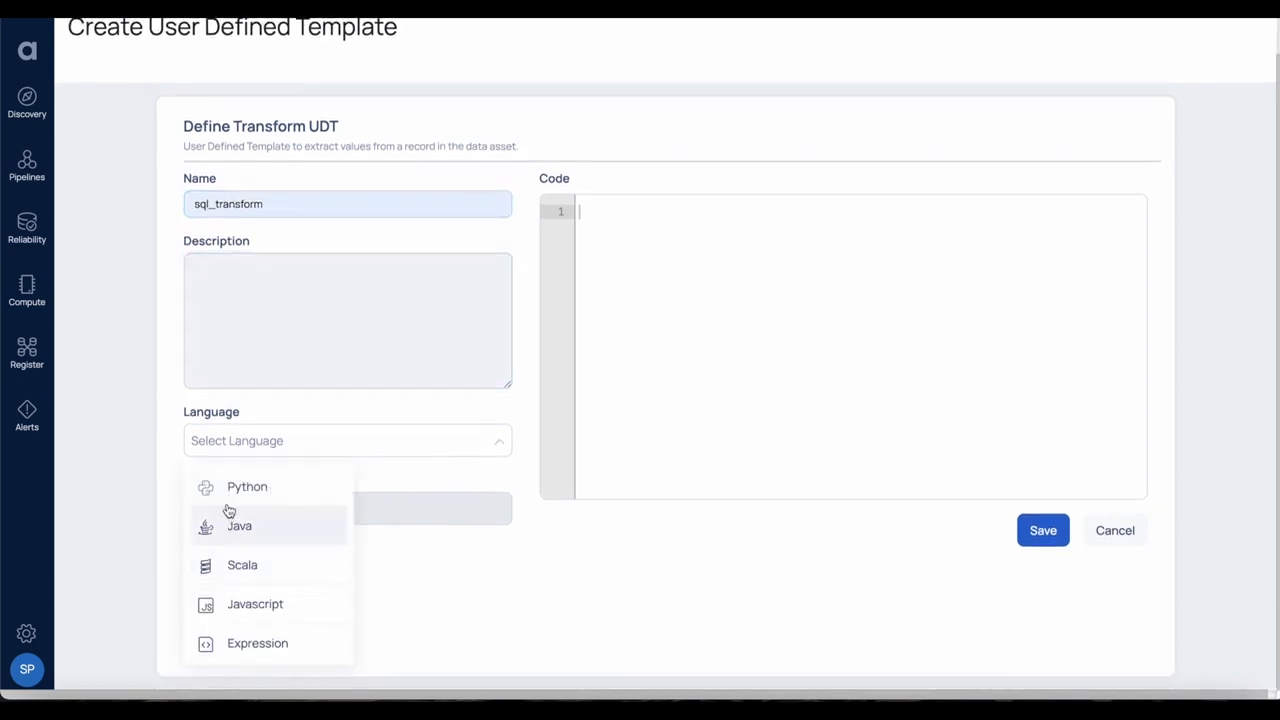
click(232, 645)
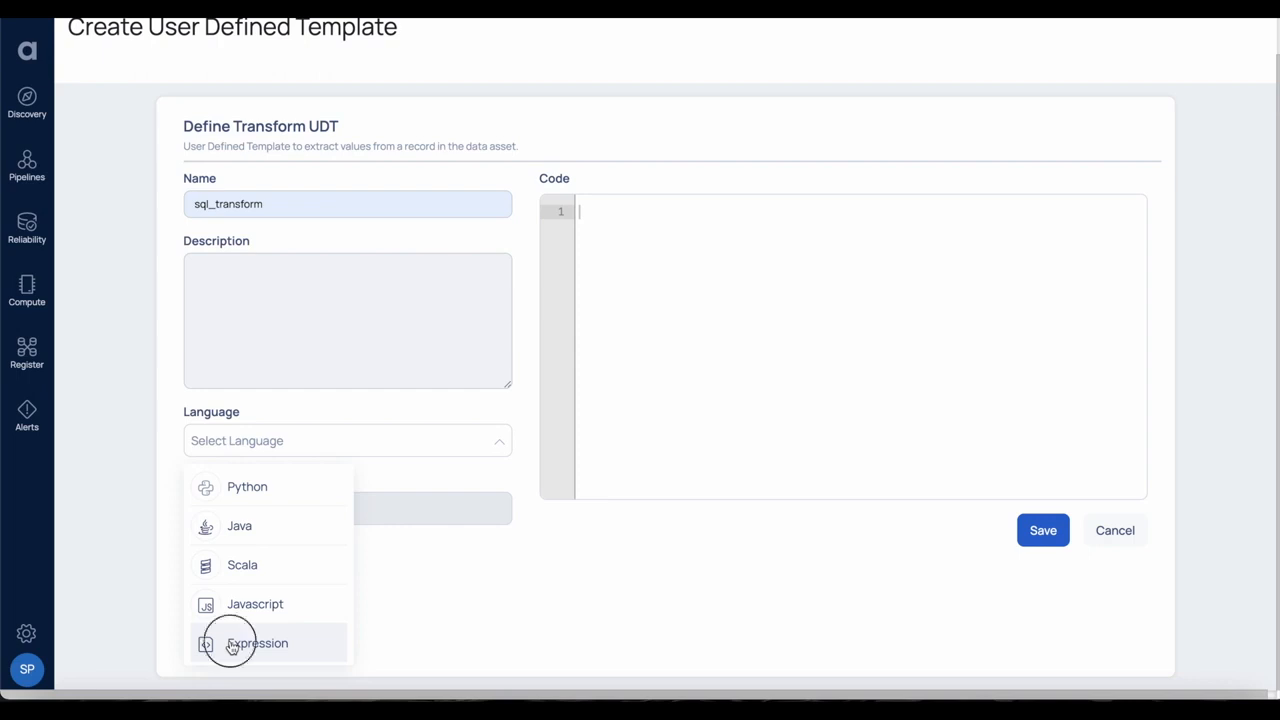
click(323, 508)
click(262, 587)
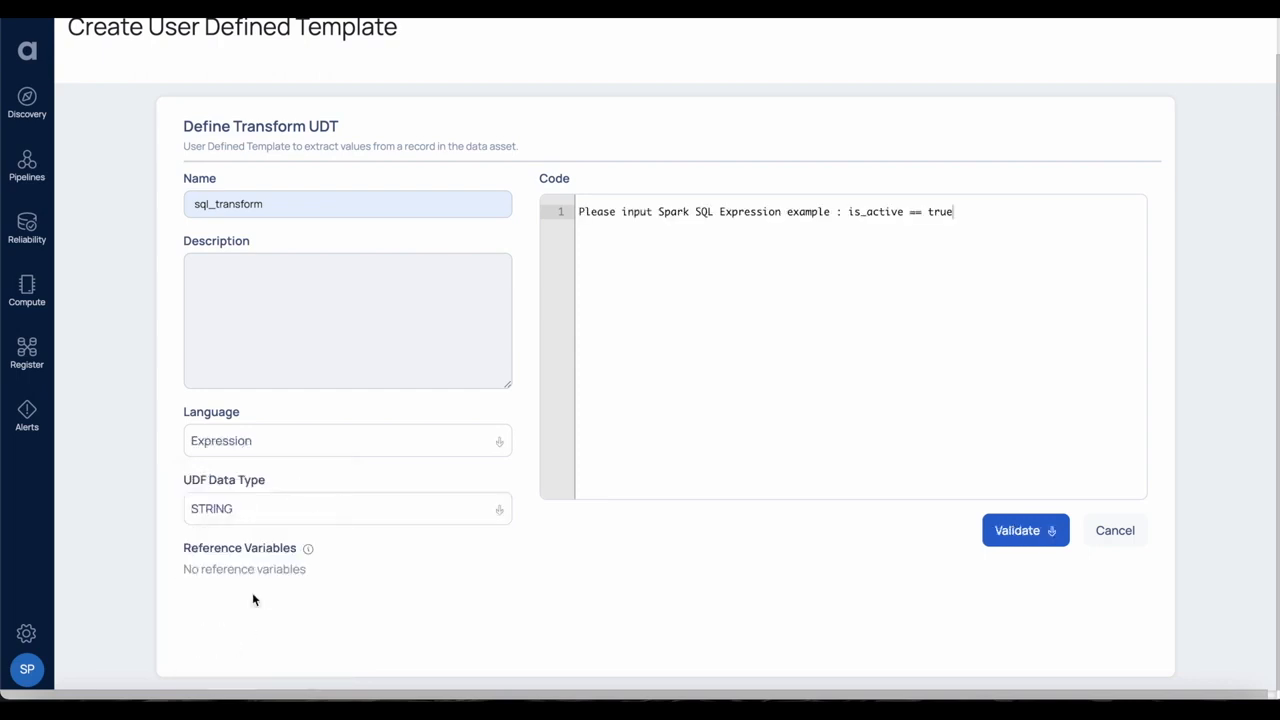
Replace the placeholder code with concat( {{{first_col}}} , '-' , {{{second_col}}})
key(ctrl+a)
click(774, 235)
key(ctrl+a)
text(conc)
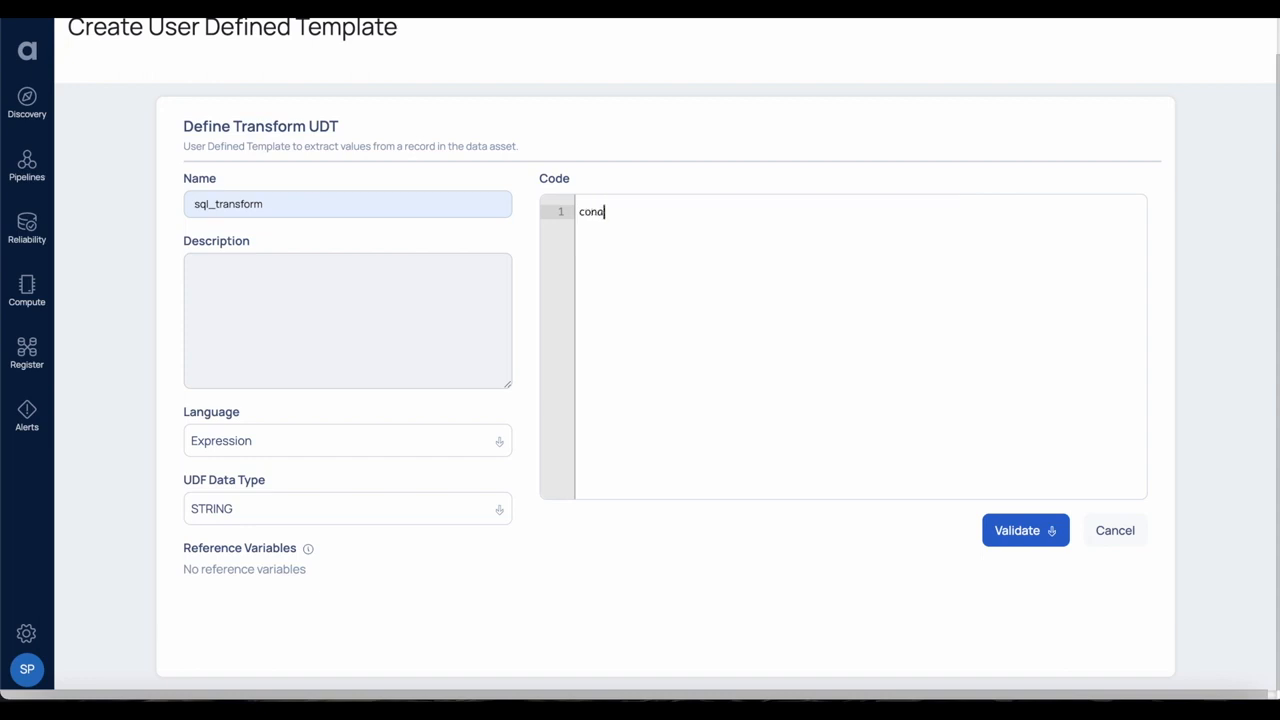
text(at()
text( {{{first_col}}} , ')
text(-' , {{{second_col}}}))
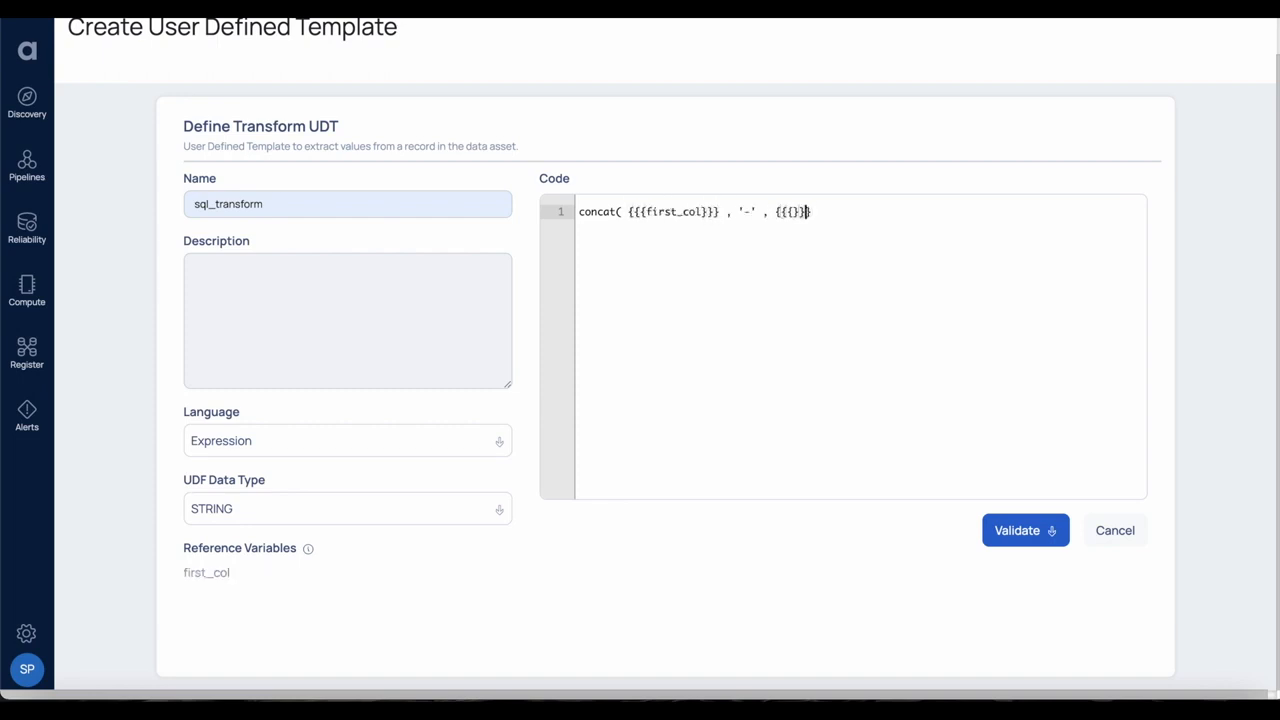
Choose to validate the transform template against the employees table in BigQuery's organisation_dataset
click(1017, 530)
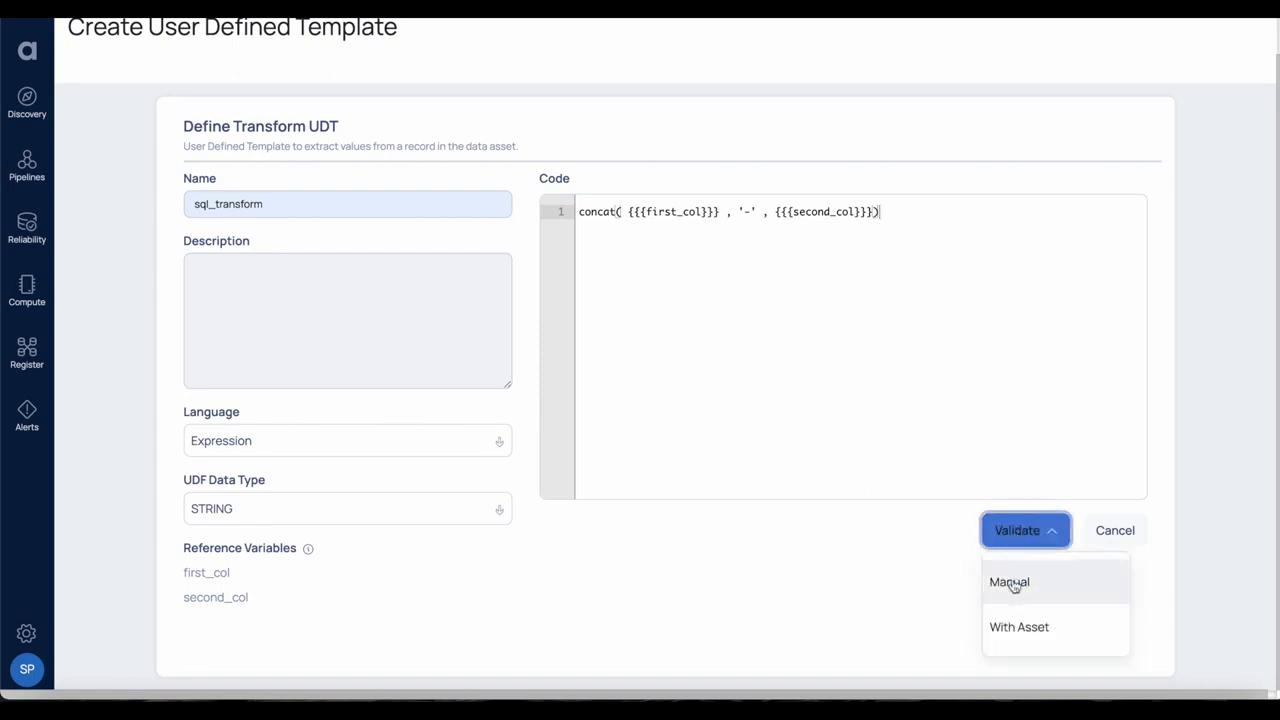
click(1013, 627)
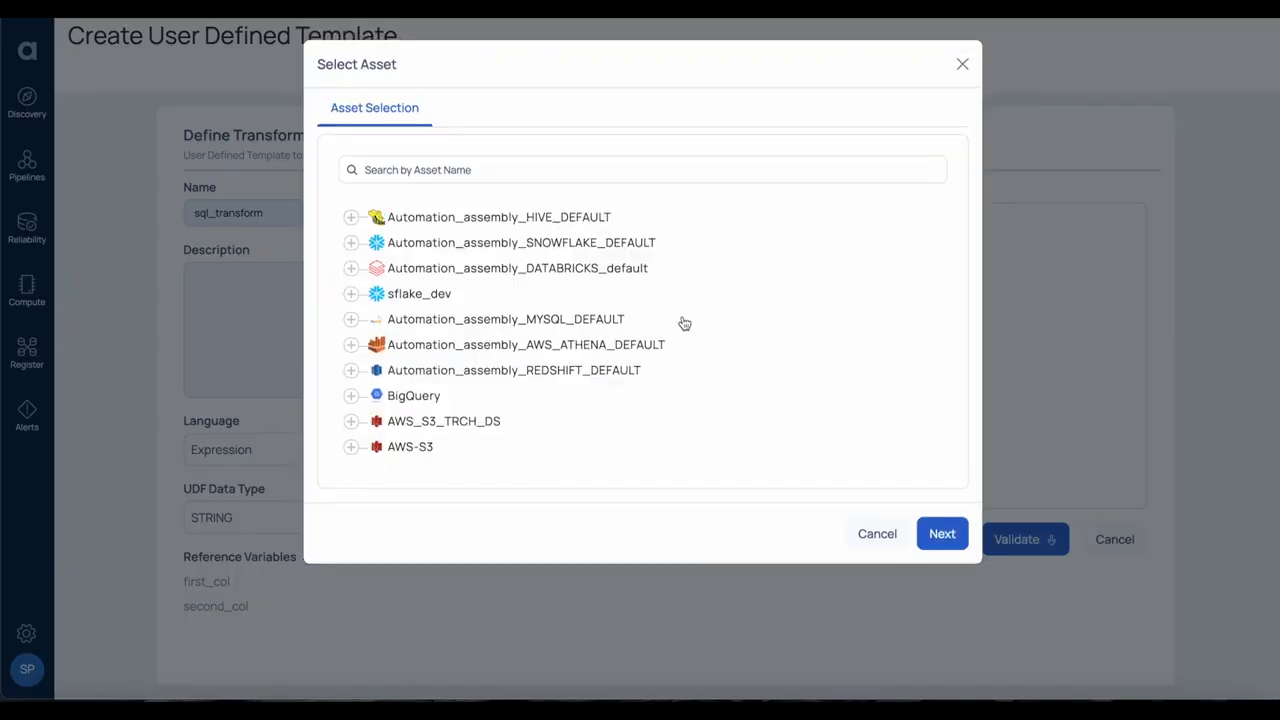
click(410, 397)
click(440, 425)
click(481, 452)
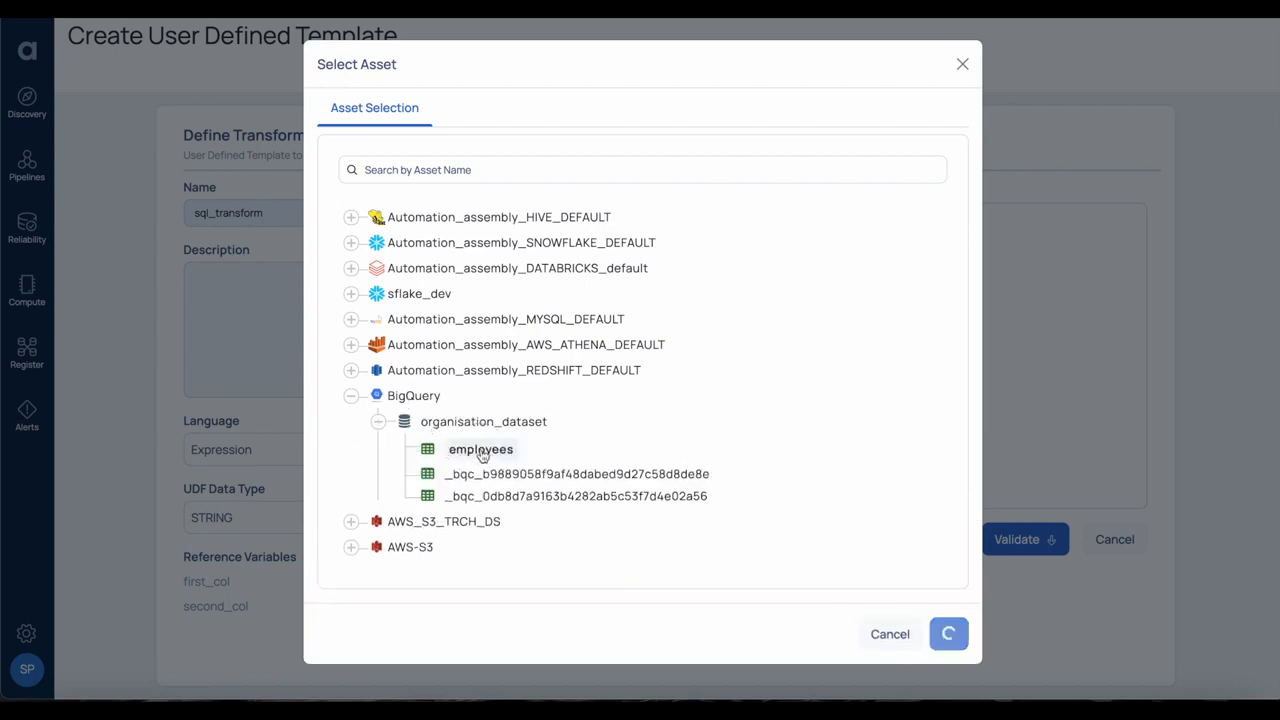
Override first_col with first_name and second_col with last_name, and validate the transform template
click(870, 179)
text(first_name)
click(810, 215)
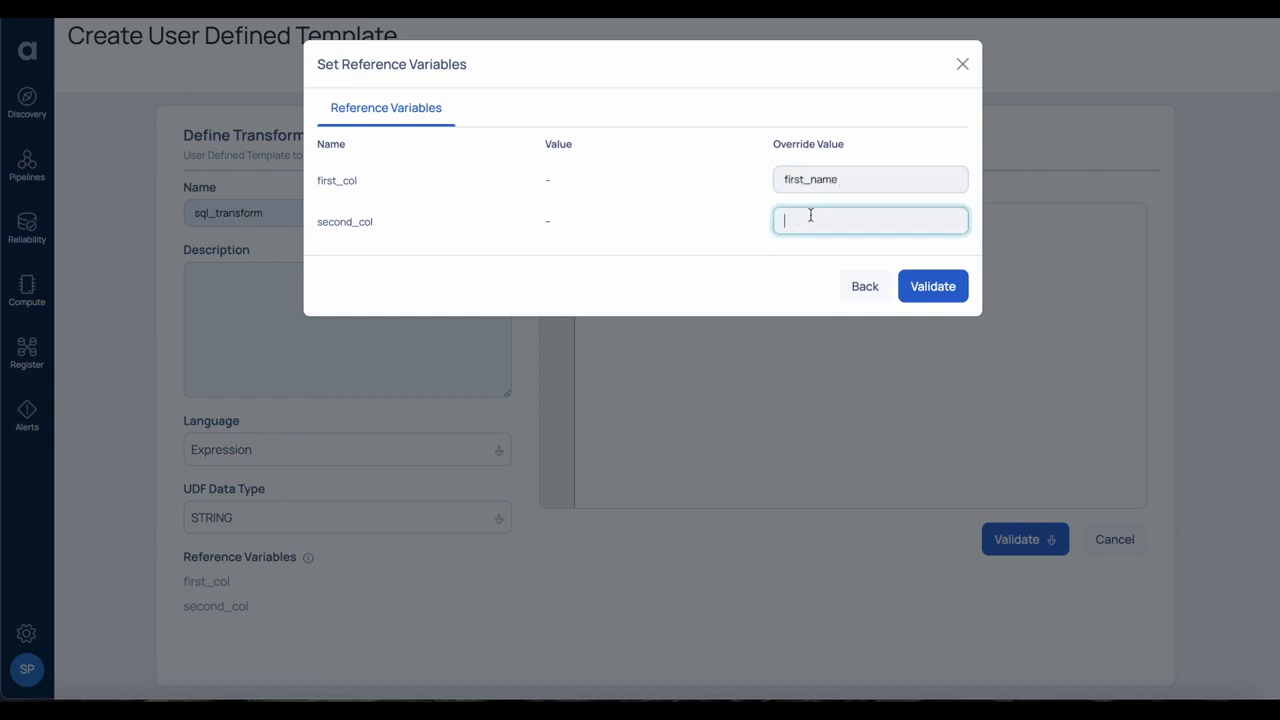
text(last_name)
click(940, 292)
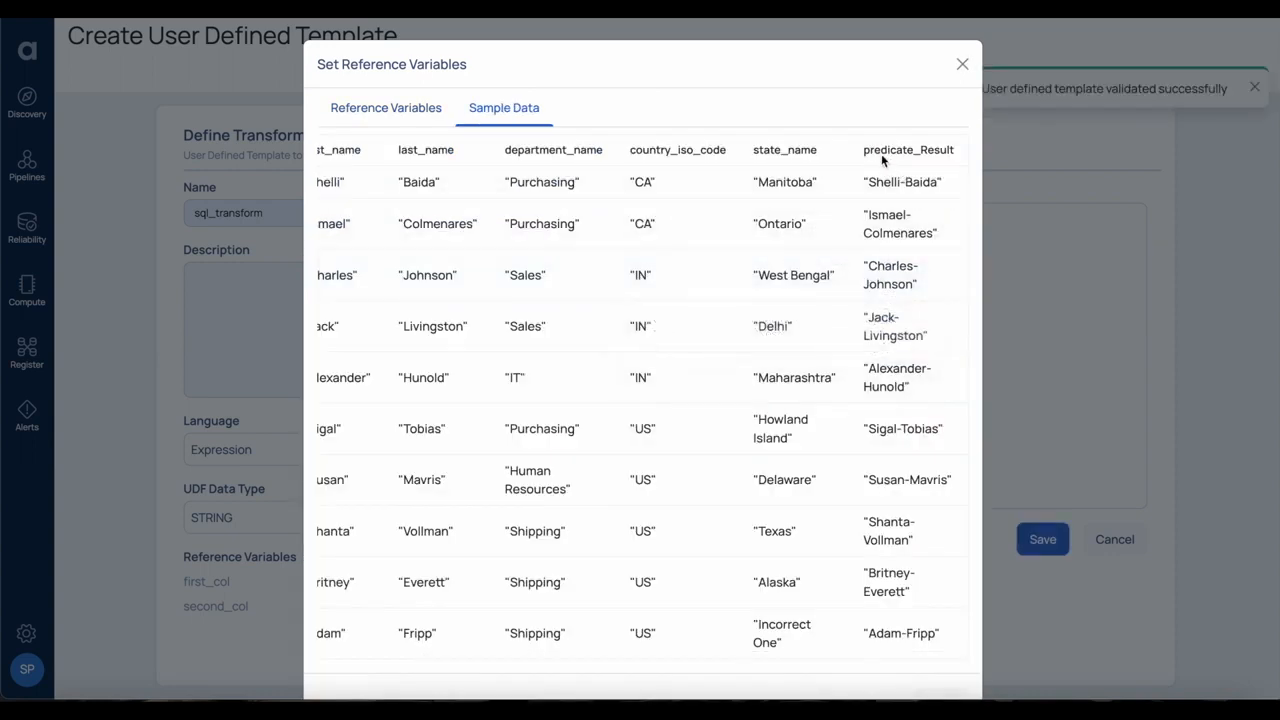
Check the predicate_Result column in the sample data, close the results and save the transform template
mouse_move(874, 190)
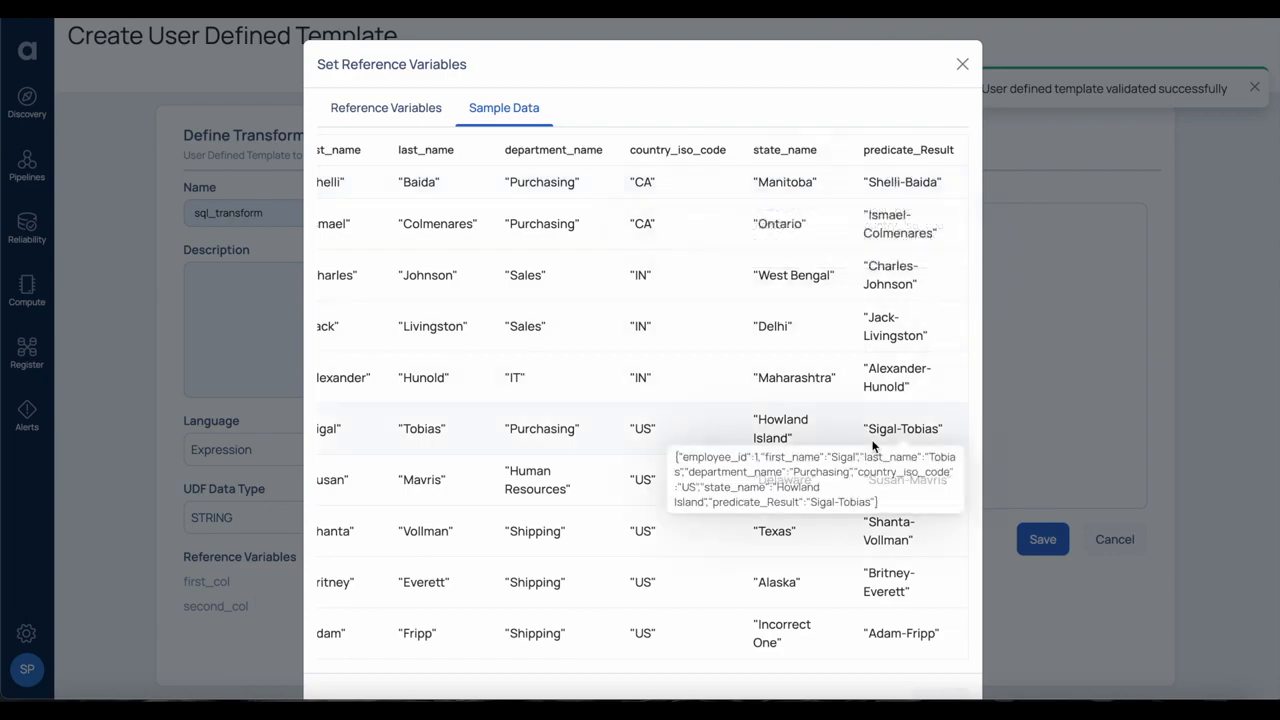
click(962, 64)
click(1041, 539)
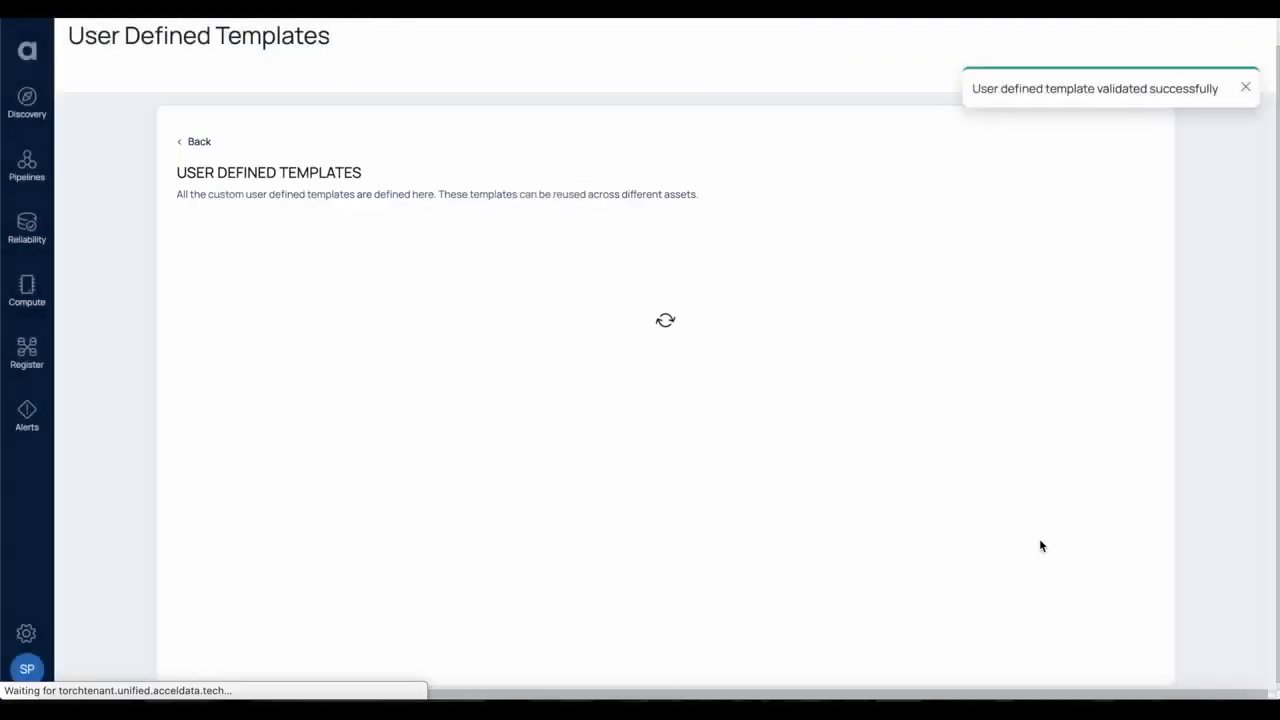
Start creating another user defined template of type Validation UDT
click(1106, 196)
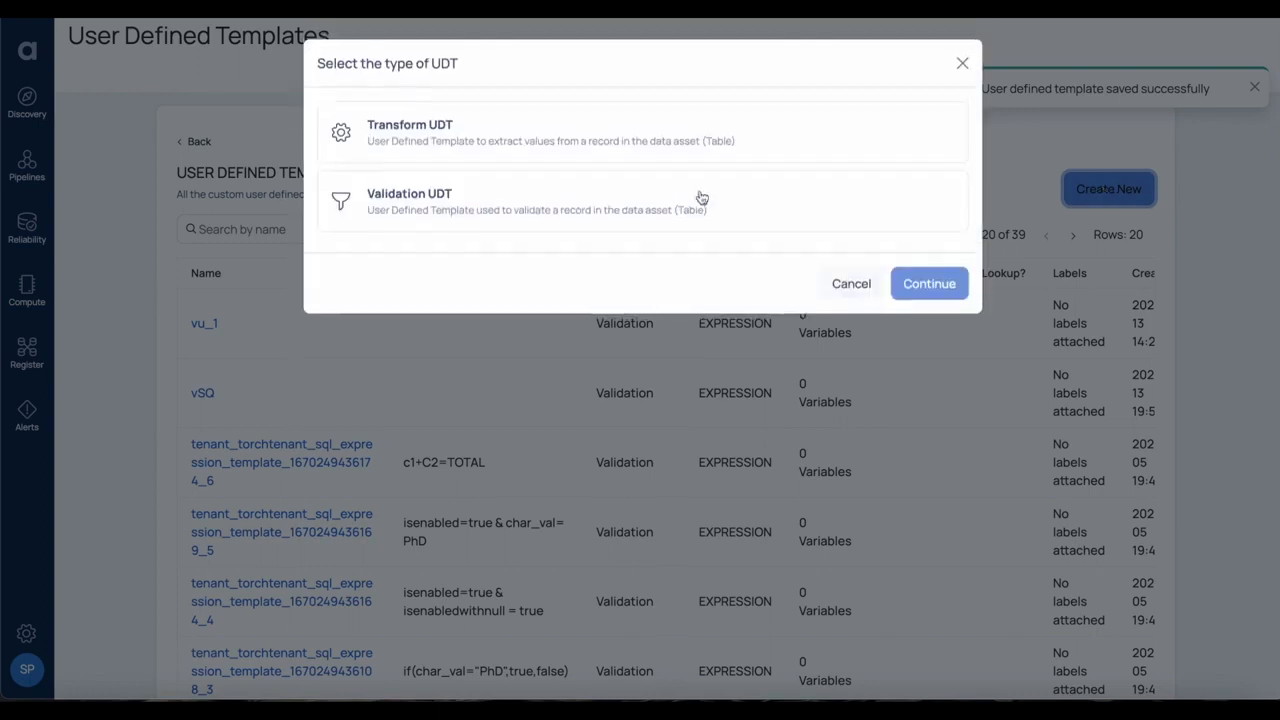
click(460, 194)
click(930, 285)
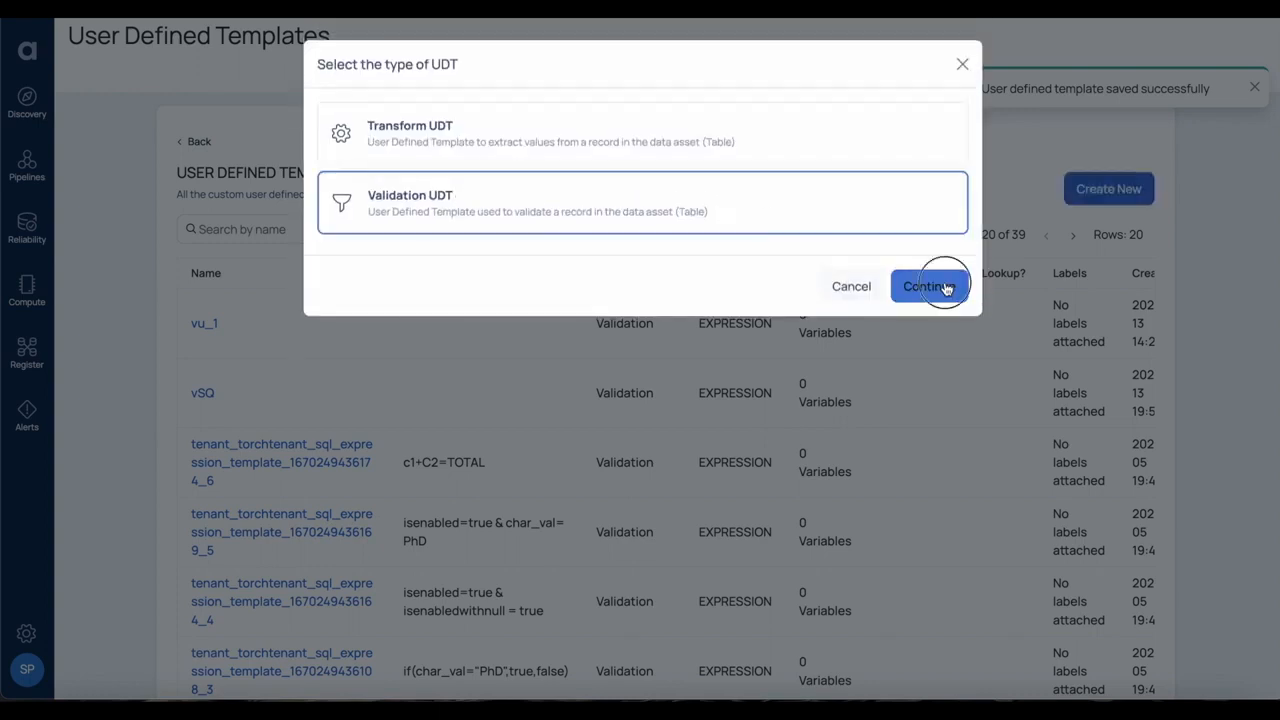
Name the validation template sql_filter and set its language to Expression
click(285, 209)
text(sql_filet)
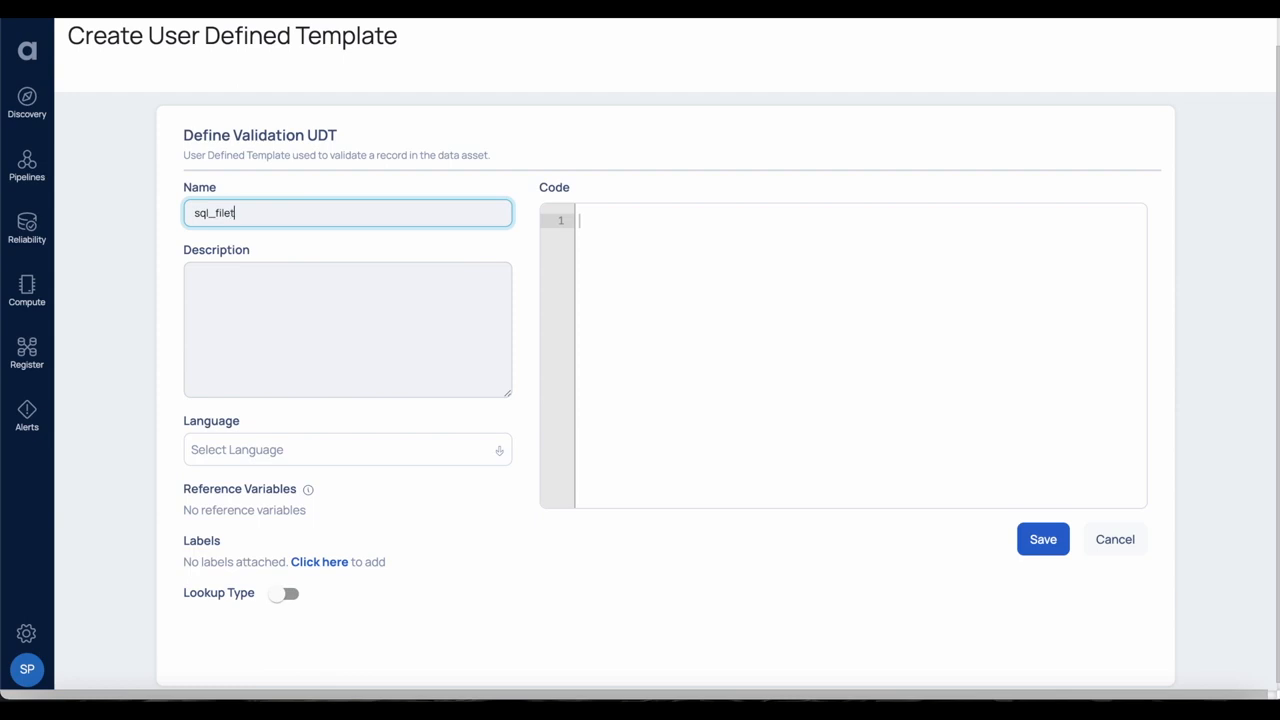
key(BackSpace)
text(ter)
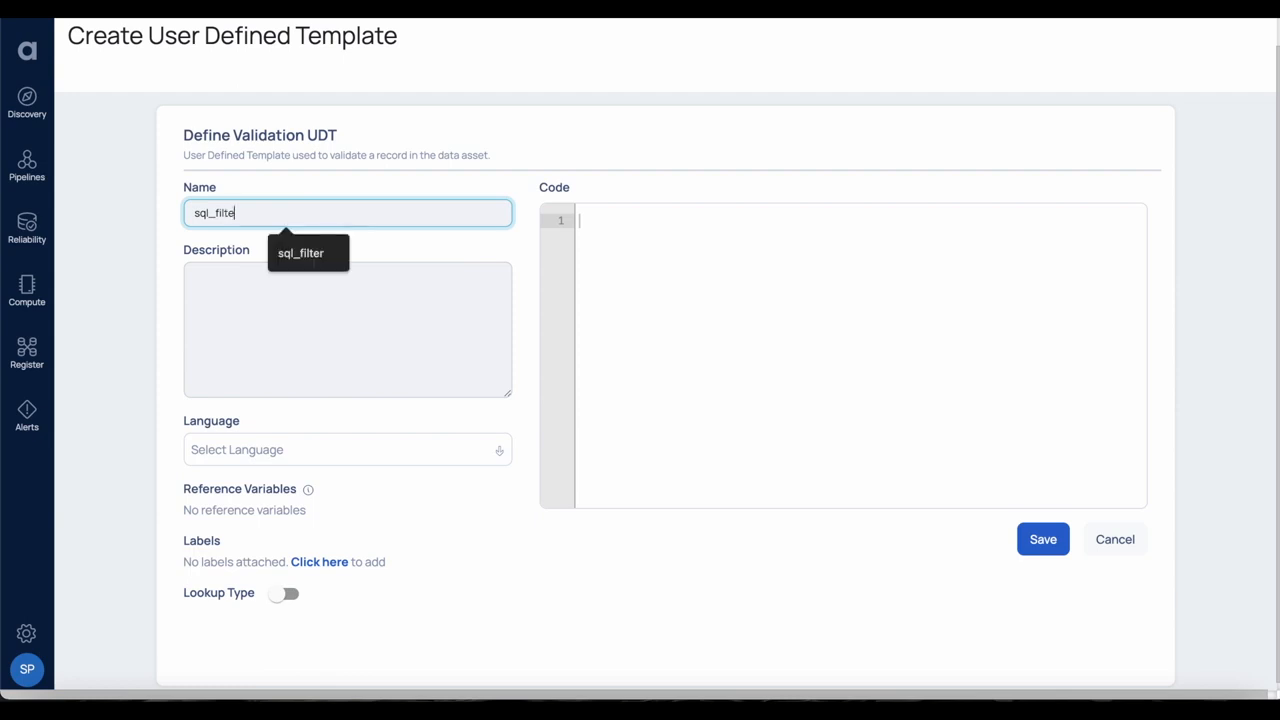
click(260, 310)
scroll(298, 446, down, 1)
click(298, 446)
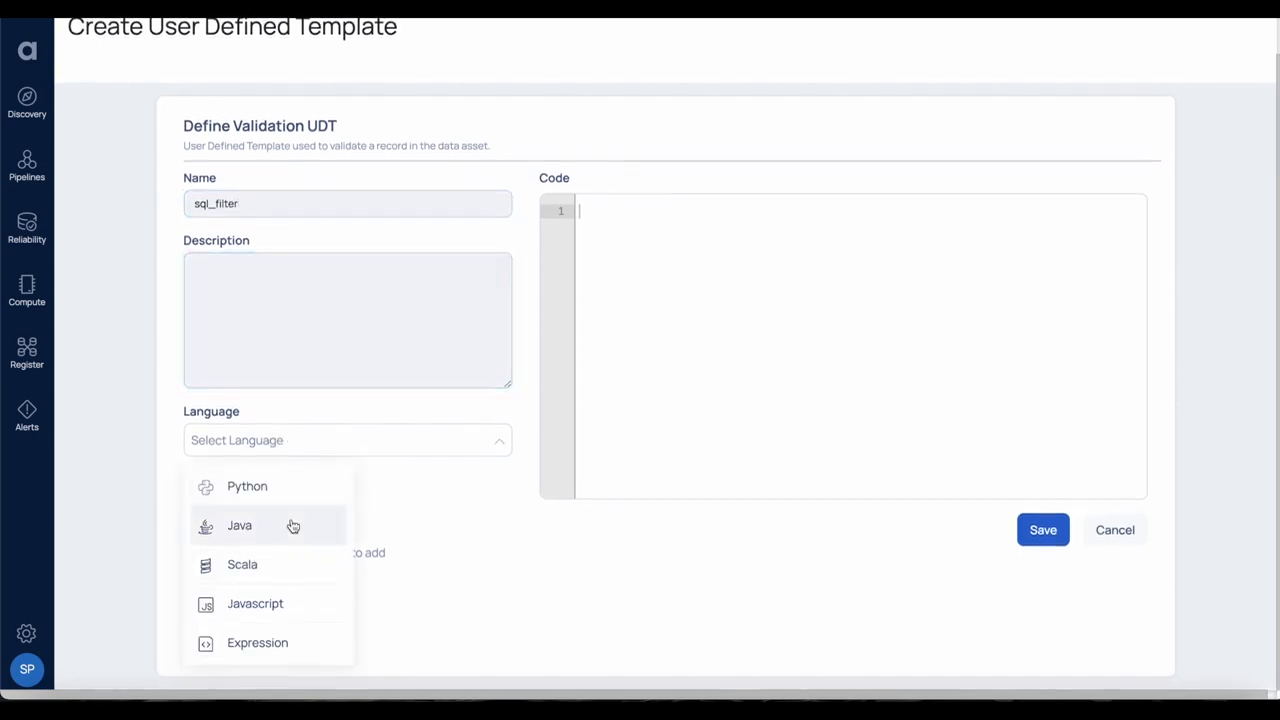
click(263, 652)
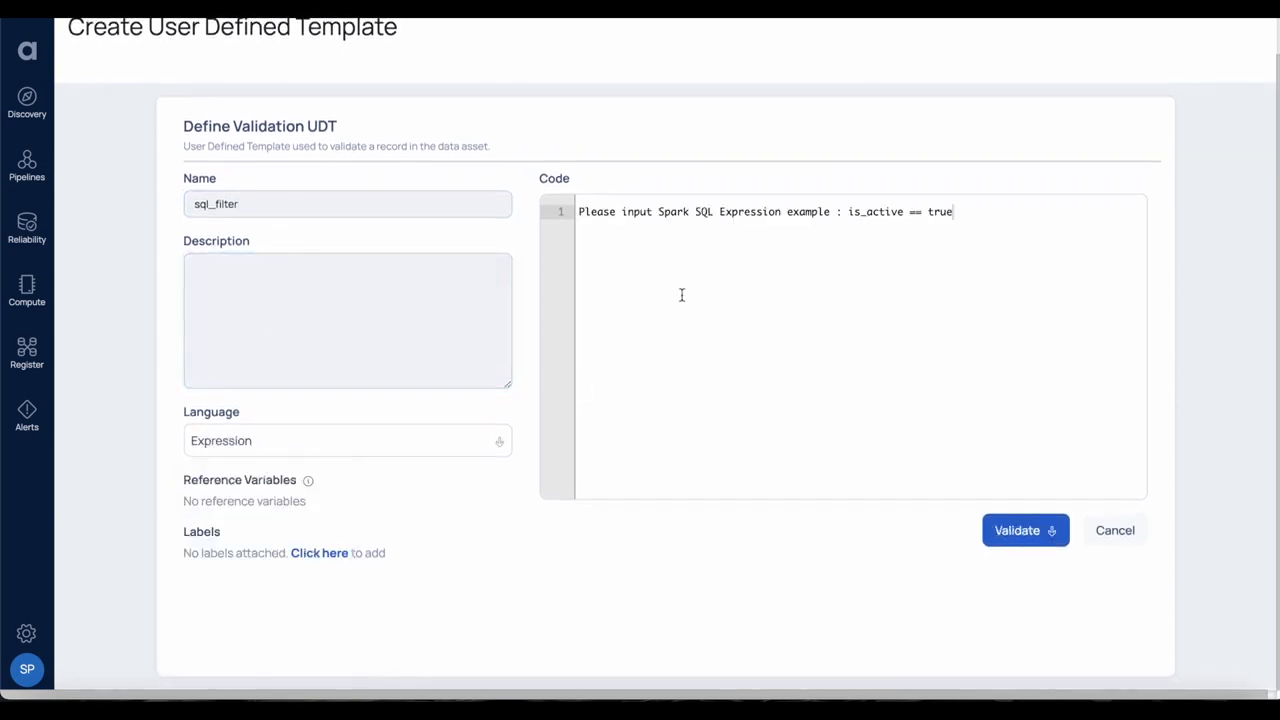
Replace the placeholder code with a CASE expression returning true when {{{country_column}}} is null or '', ELSE {{{country_column}}} == 'US'
key(ctrl+a)
text(CASE WHEN {{{country_column}}} is null THEN true    WHEN {{{country_column}}} == '' THEN true    ELSE {{{country_column}}} == 'US' END)
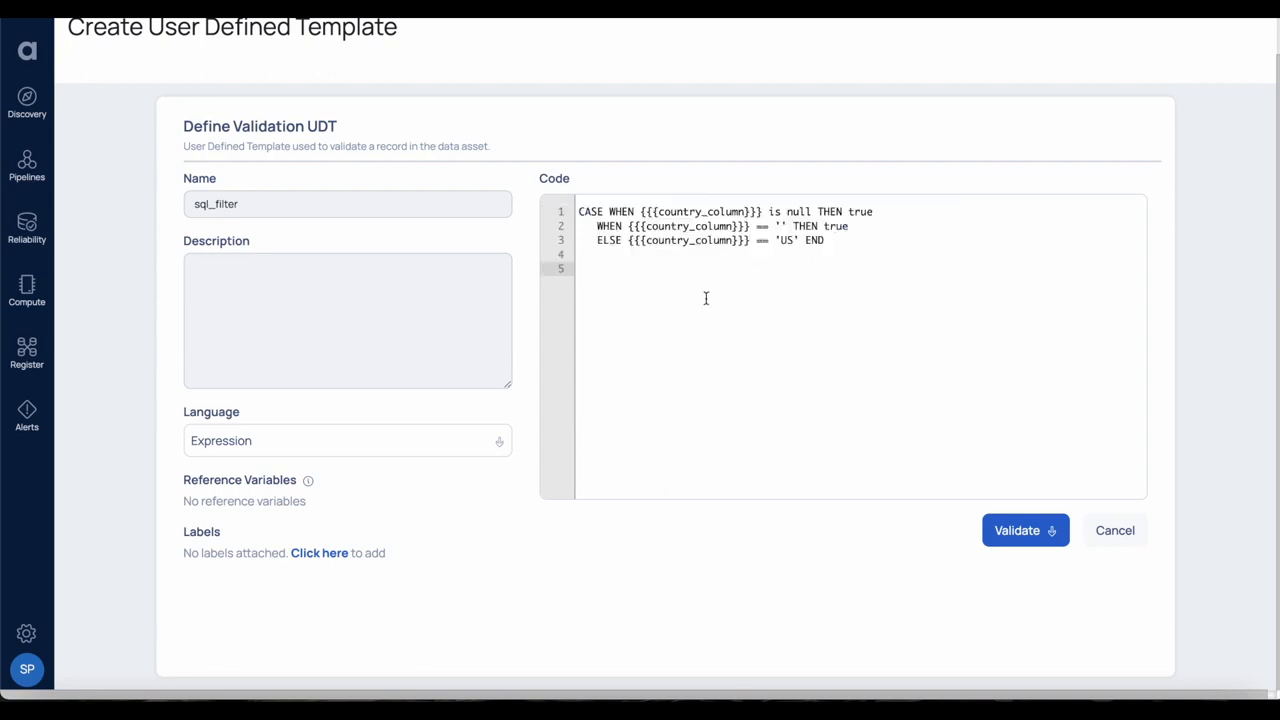
double_click(691, 226)
key(ctrl+a)
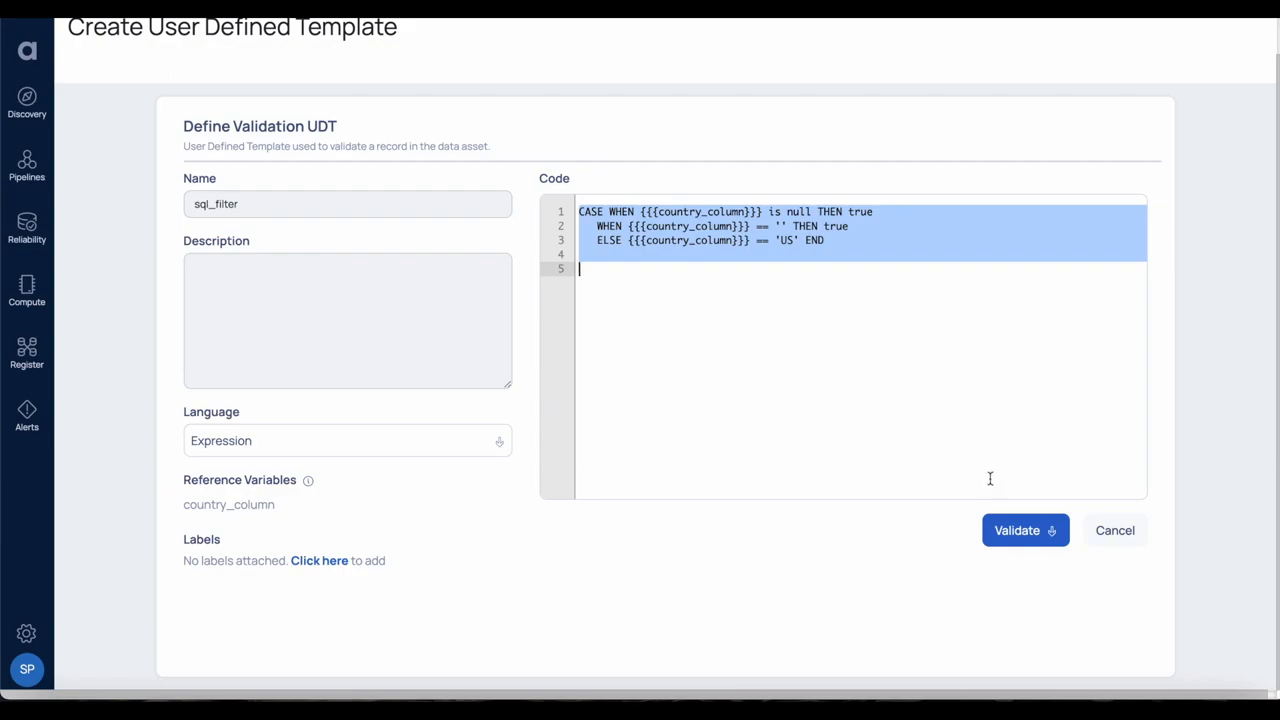
Select the employees table in BigQuery's organisation_dataset as the asset for validating the sql_filter template
click(1030, 532)
click(1010, 630)
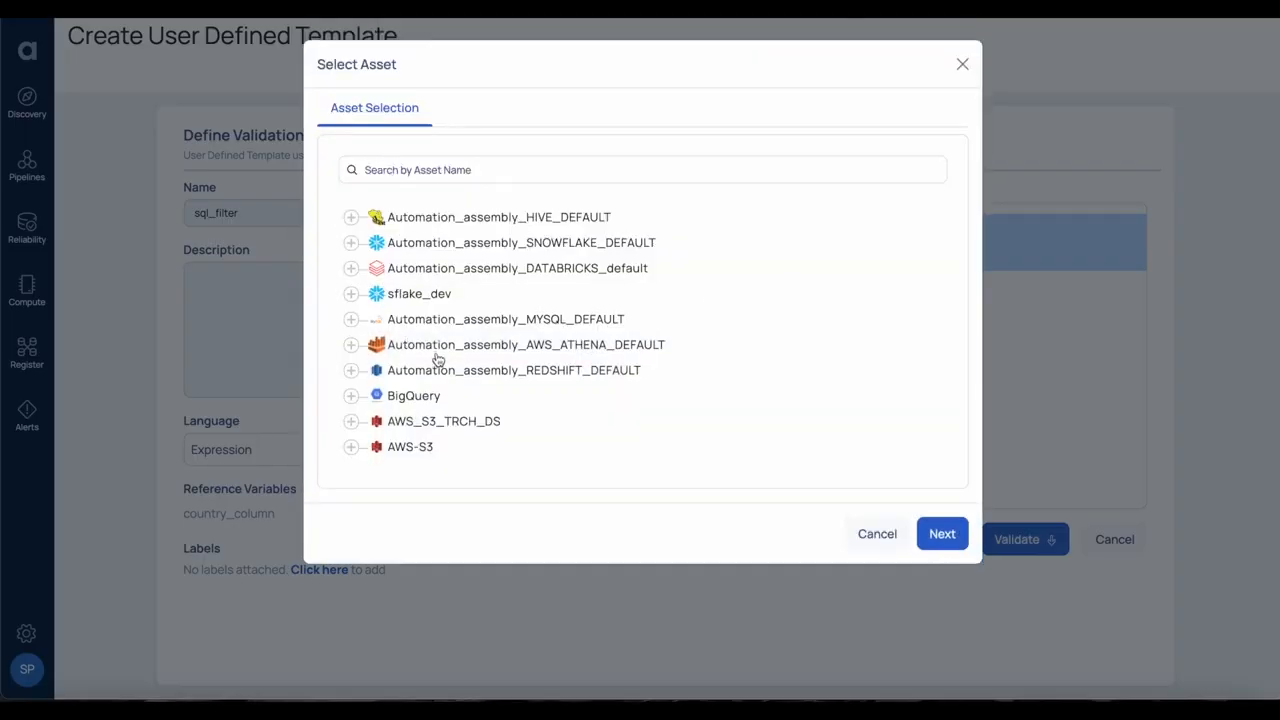
click(408, 398)
click(470, 424)
click(470, 449)
click(942, 634)
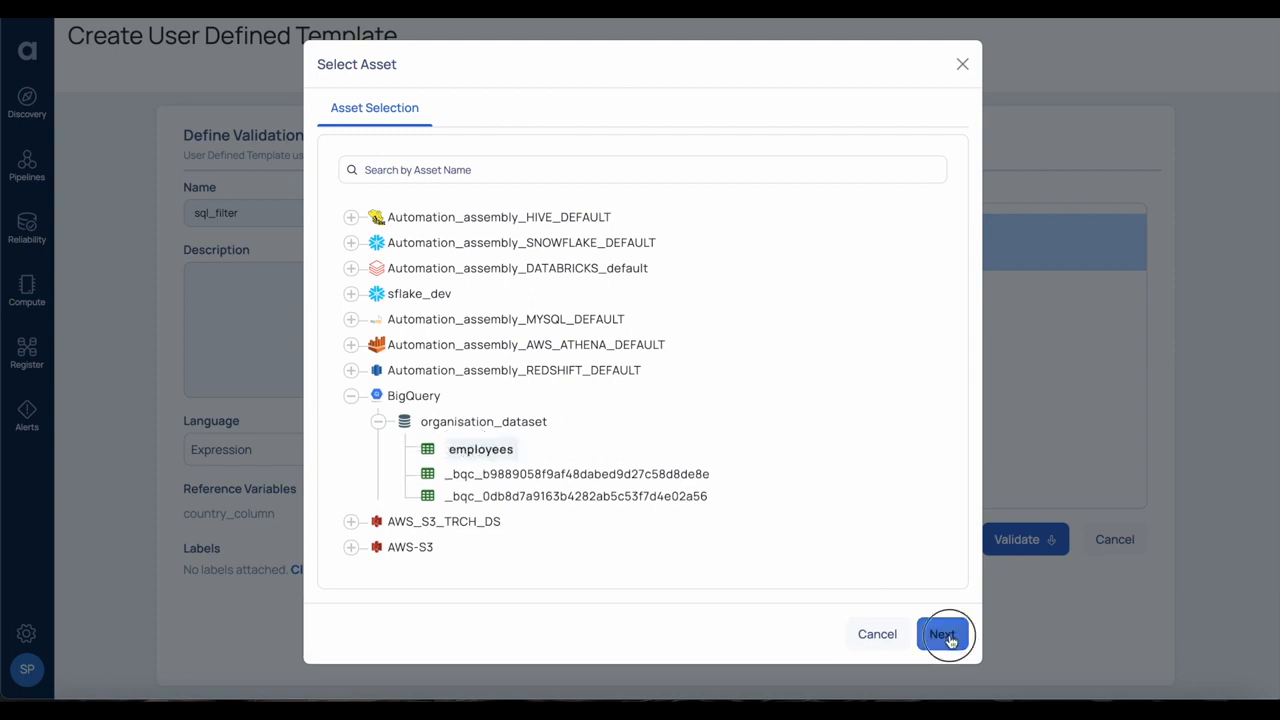
Override country_column with country_iso_code and validate the sql_filter template
click(791, 180)
text(countr)
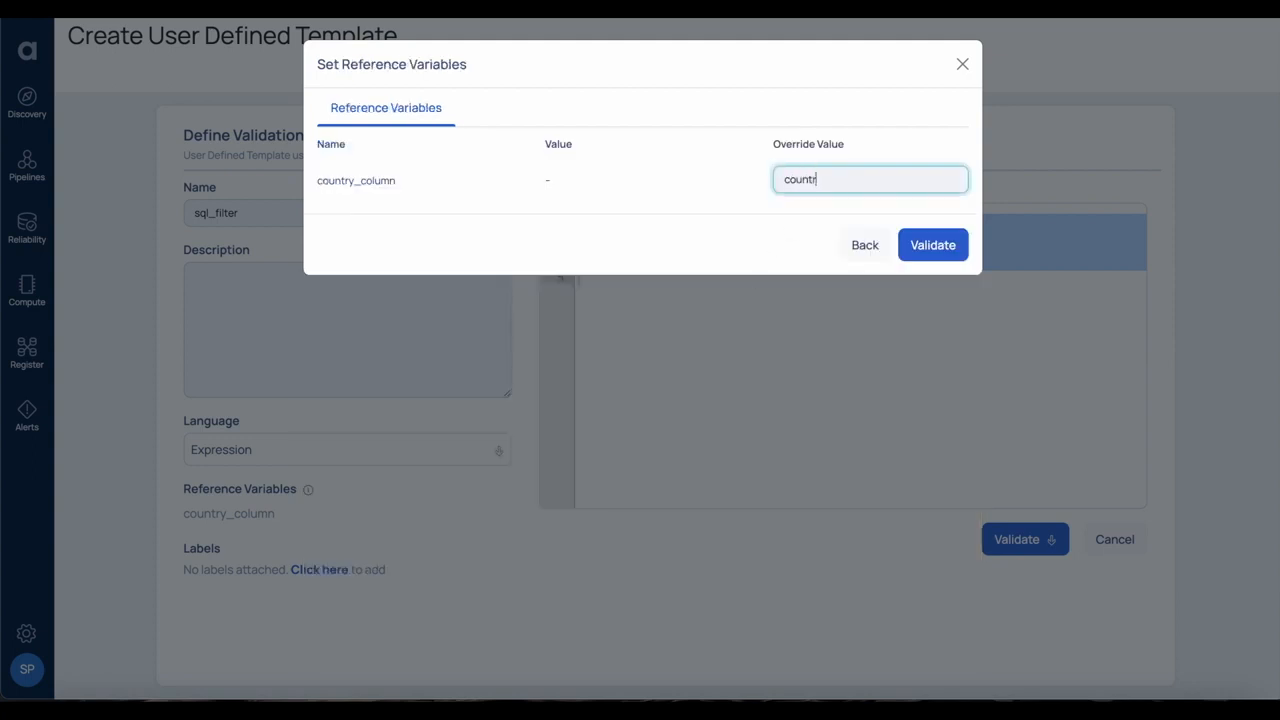
text(y_c)
key(BackSpace)
text(iso)
click(933, 244)
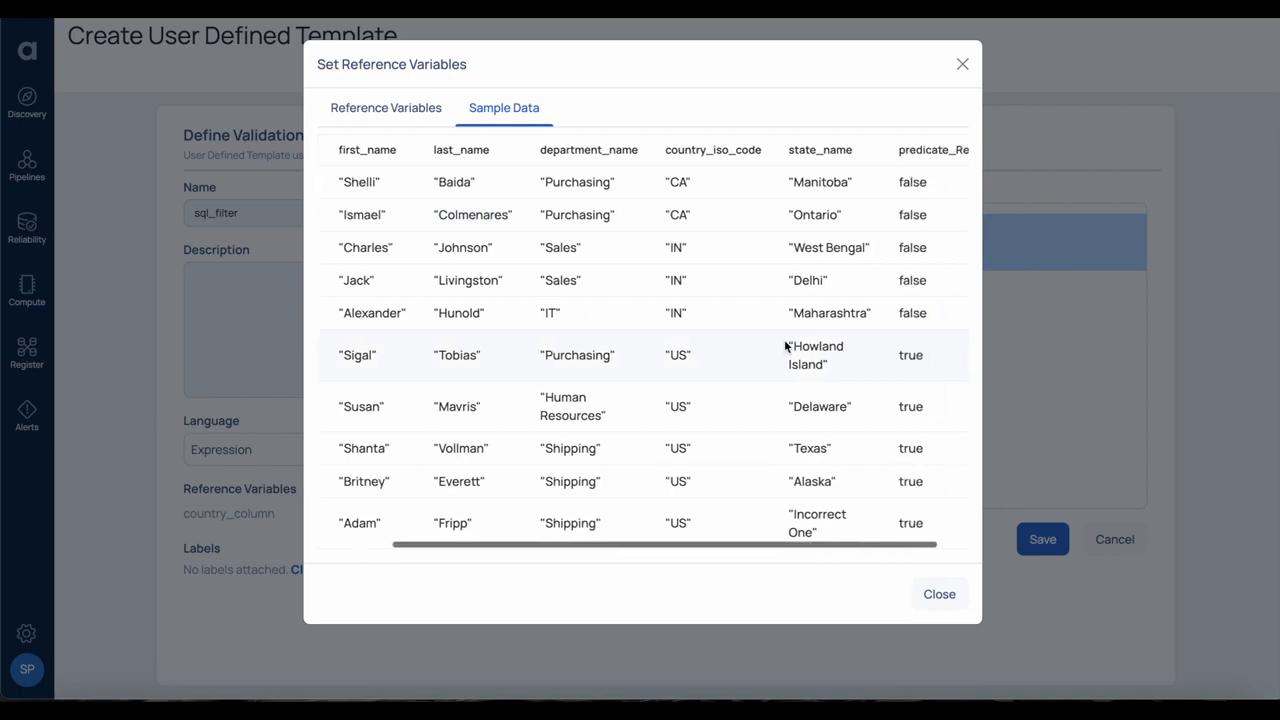
Review the predicate results in the sample data, close them and save the validation template
scroll(889, 198, right, 2)
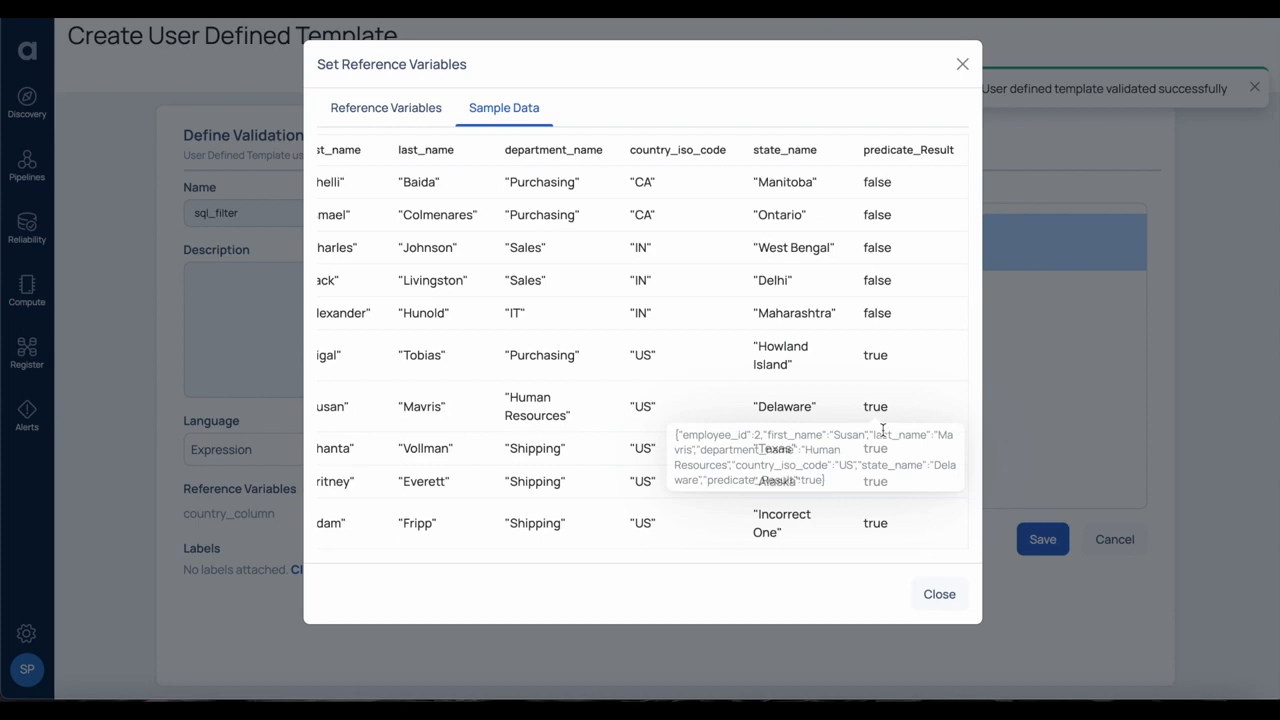
click(937, 602)
click(1040, 541)
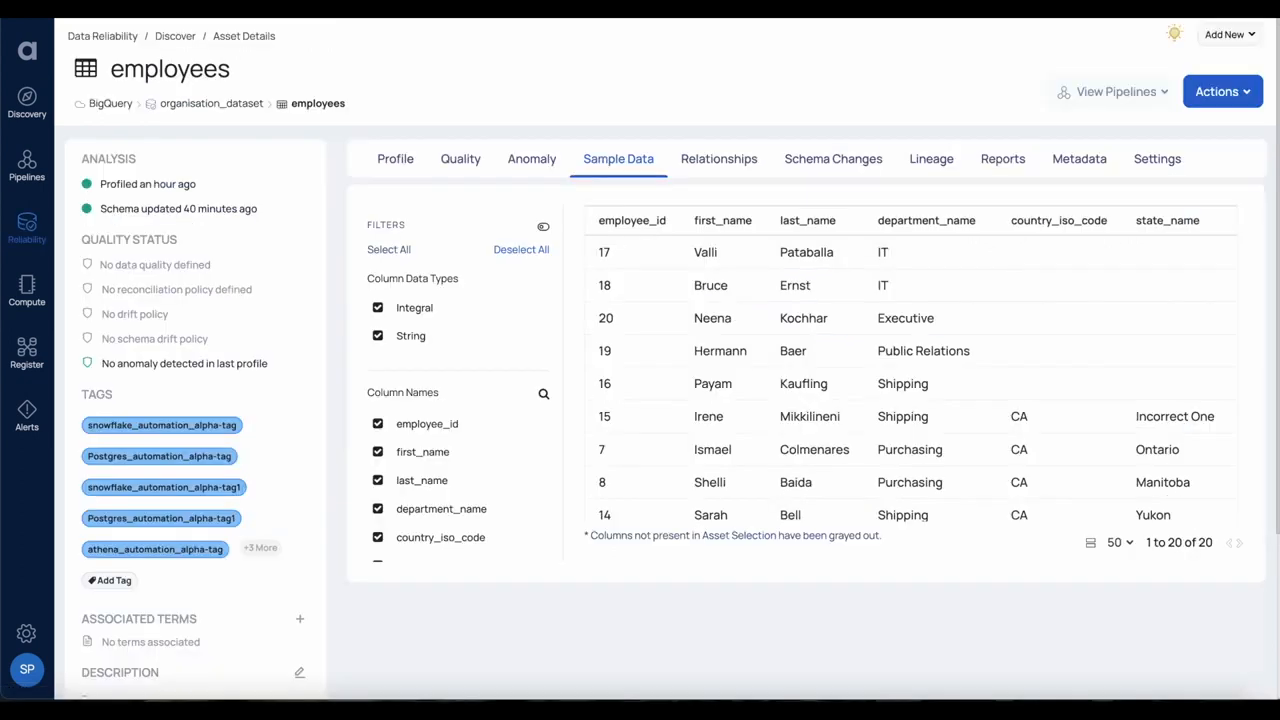
Start adding a data quality policy to the employees asset
click(1226, 91)
mouse_move(1170, 157)
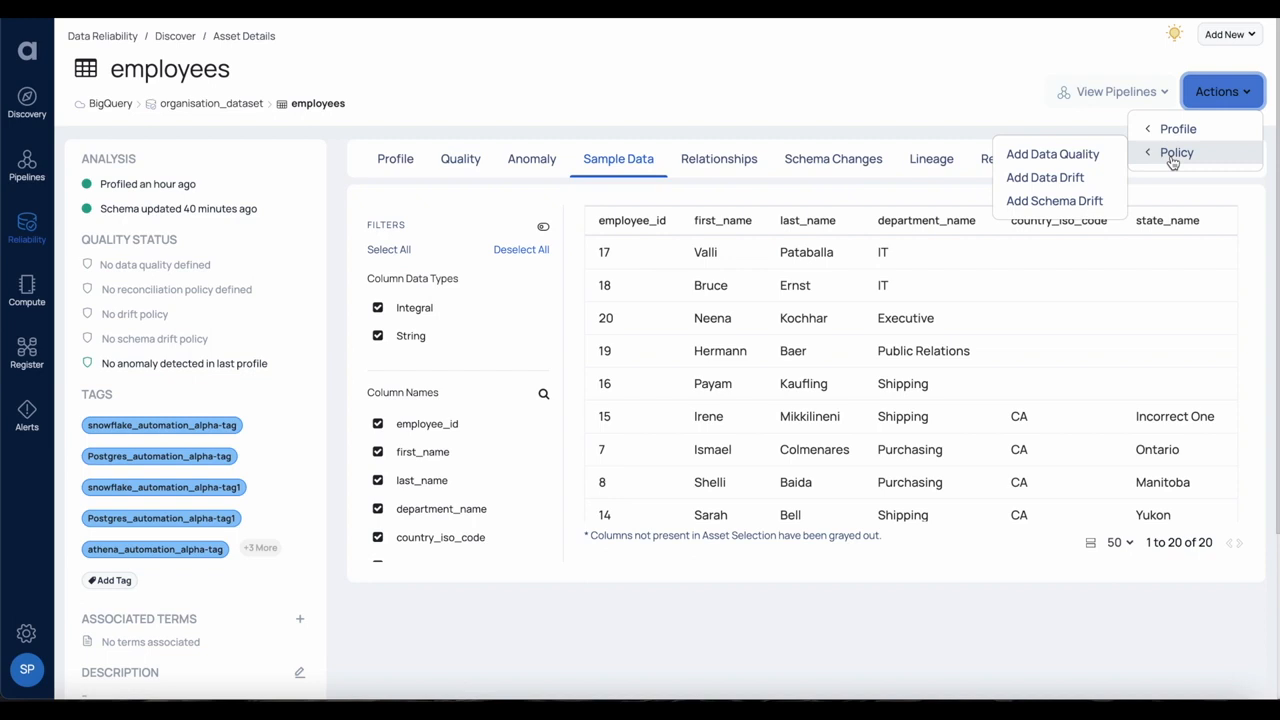
click(1068, 155)
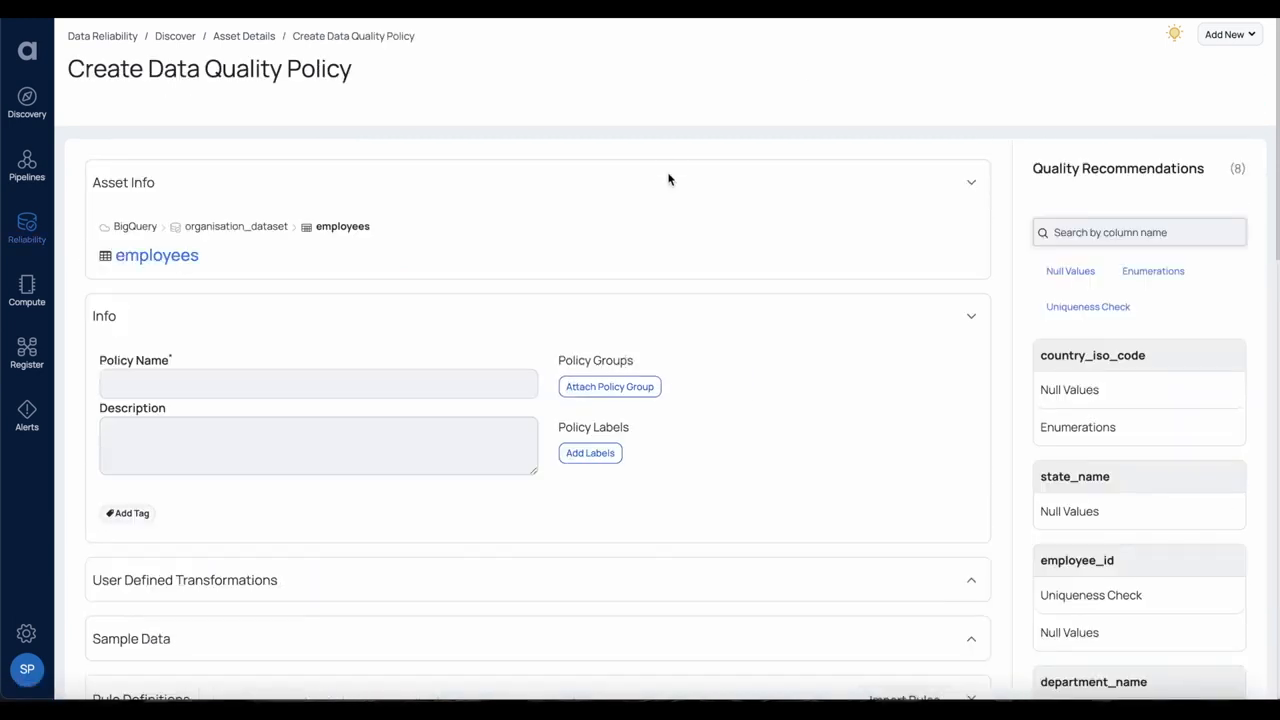
Name the data quality policy dq_sql_template
click(266, 377)
scroll(266, 377, down, 2)
text(d)
text(q_d)
text(ql)
text(_template)
Add a user defined transformation to the policy using the sql_transform template
scroll(266, 415, down, 1)
click(306, 319)
scroll(280, 335, down, 1)
click(210, 316)
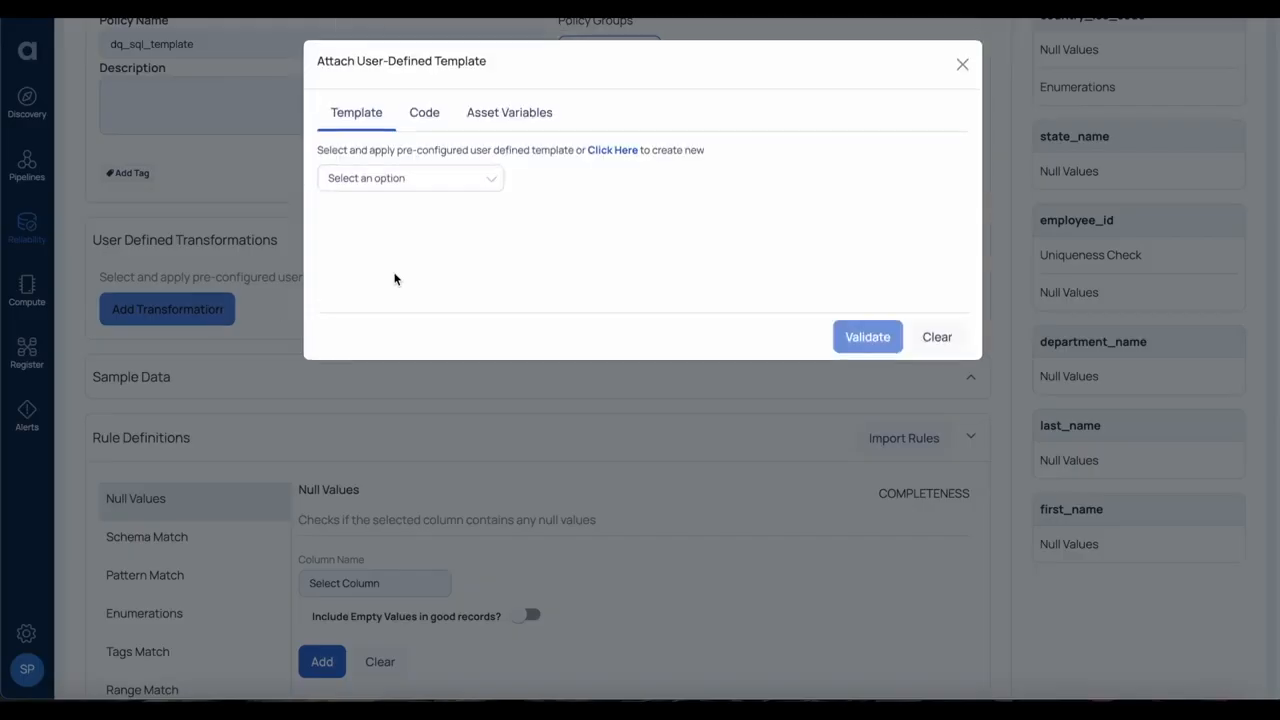
click(426, 180)
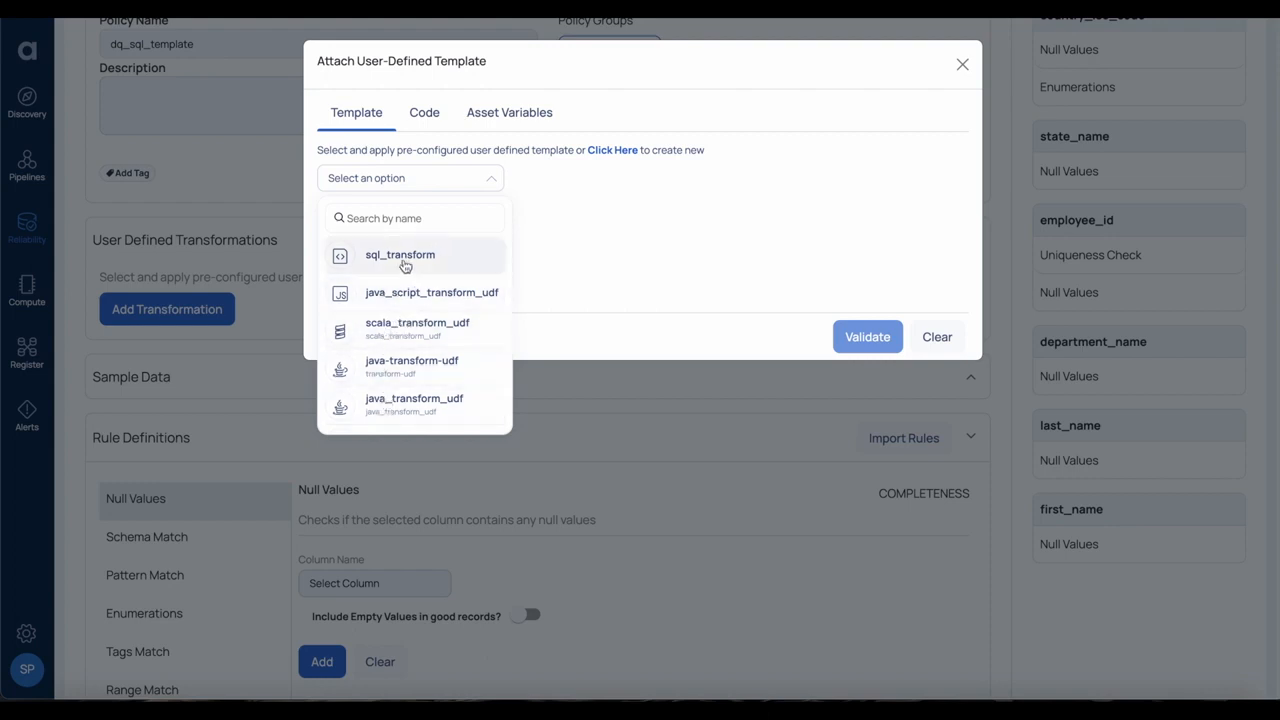
click(372, 264)
Set the transformation's first_col to first_name and second_col to last_name, and validate it
click(583, 264)
text(first_name)
click(608, 310)
text(last_name)
click(866, 374)
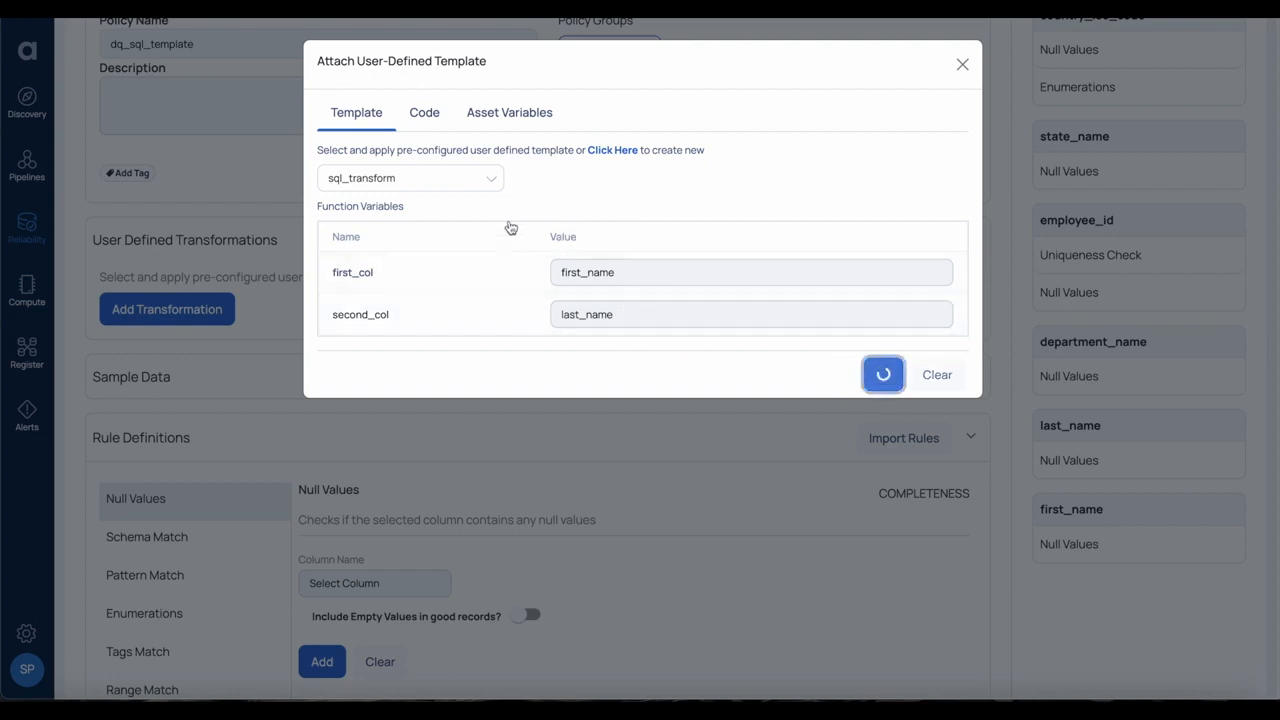
Name the transformation's output column sql_col and add the transformation to the policy
click(492, 368)
text(sql_co)
click(879, 431)
Show the policy's sample data and check the values in the sql_col column
scroll(348, 370, down, 1)
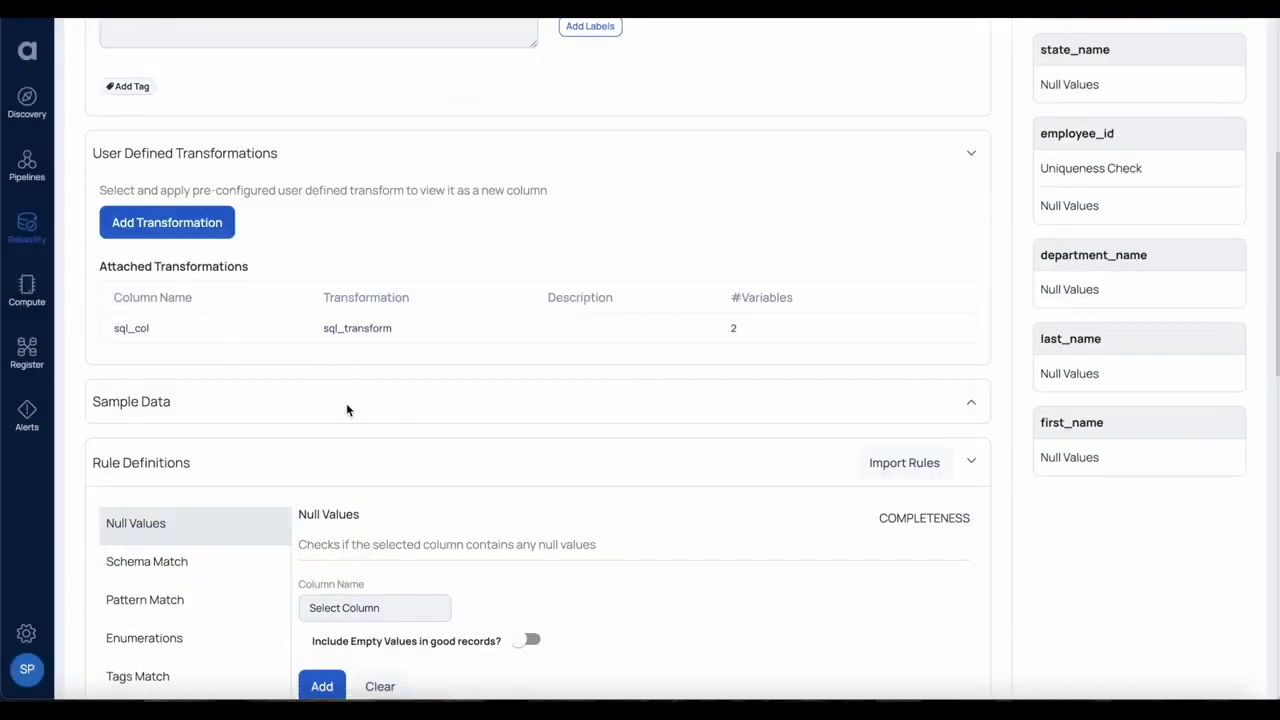
click(346, 403)
scroll(798, 306, down, 2)
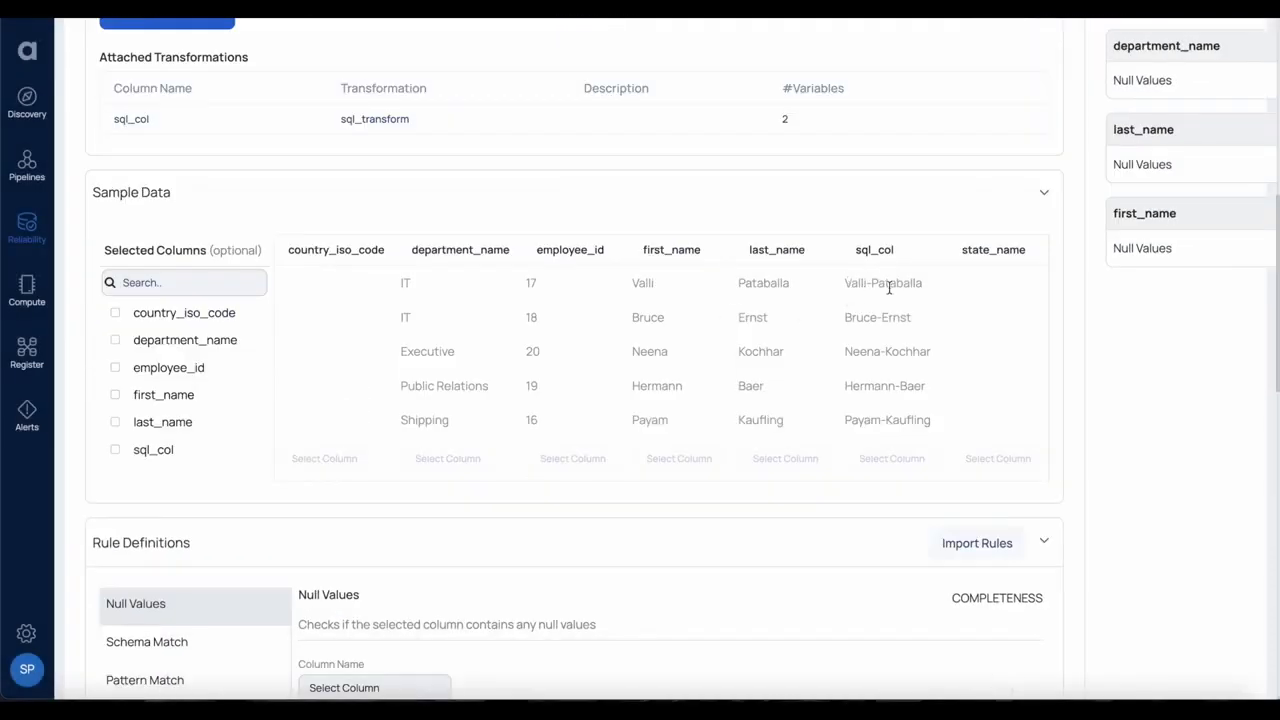
scroll(831, 423, down, 4)
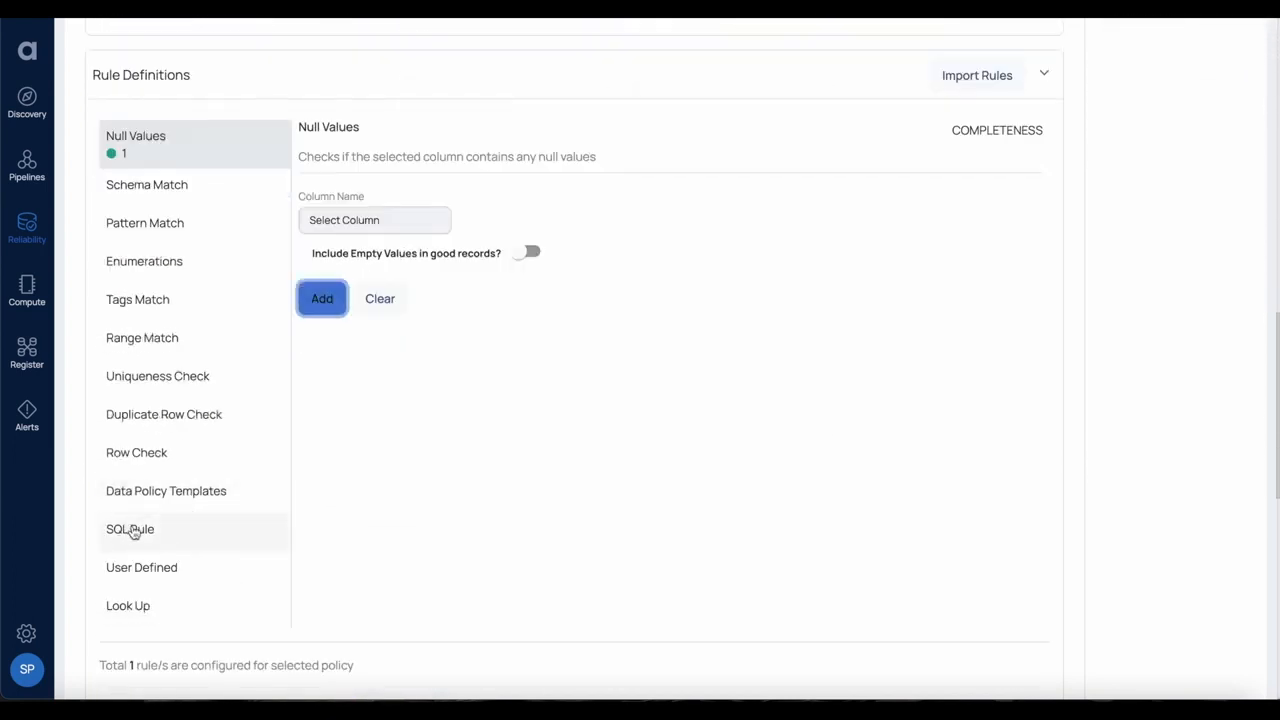
Start a new SQL rule for the policy based on the sql_filter user defined template
scroll(133, 533, down, 1)
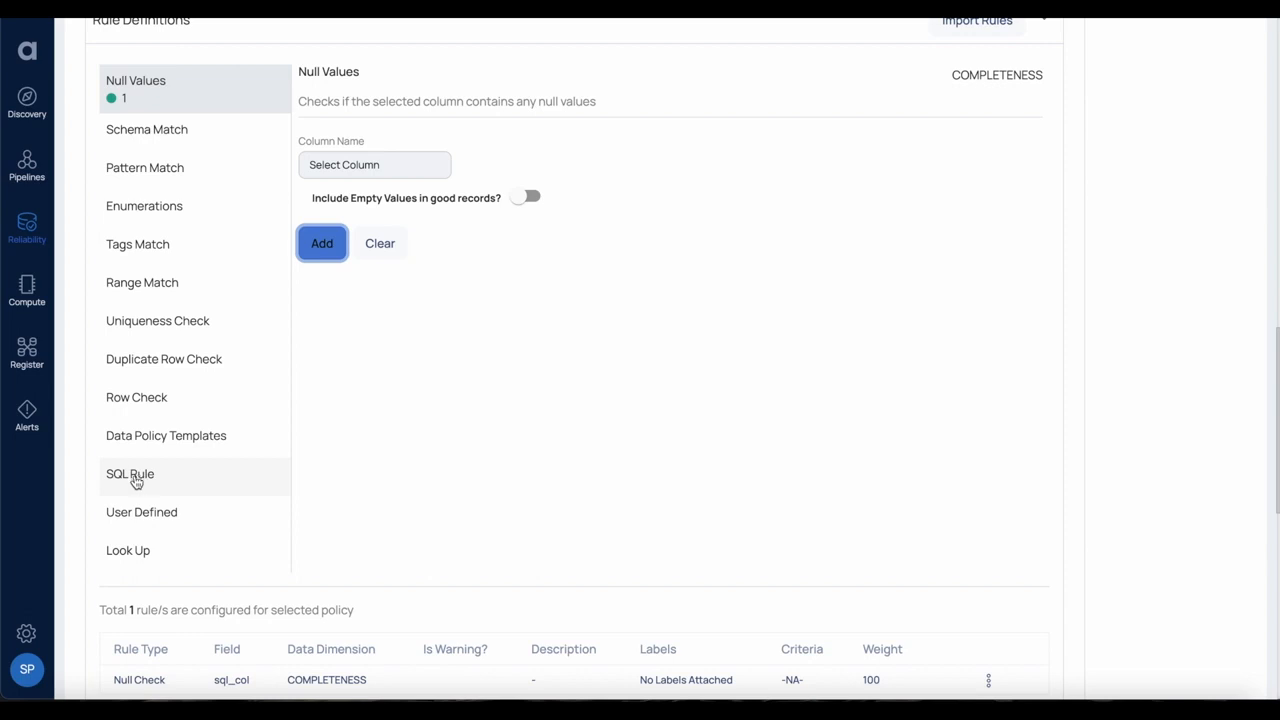
click(136, 482)
click(349, 152)
click(483, 177)
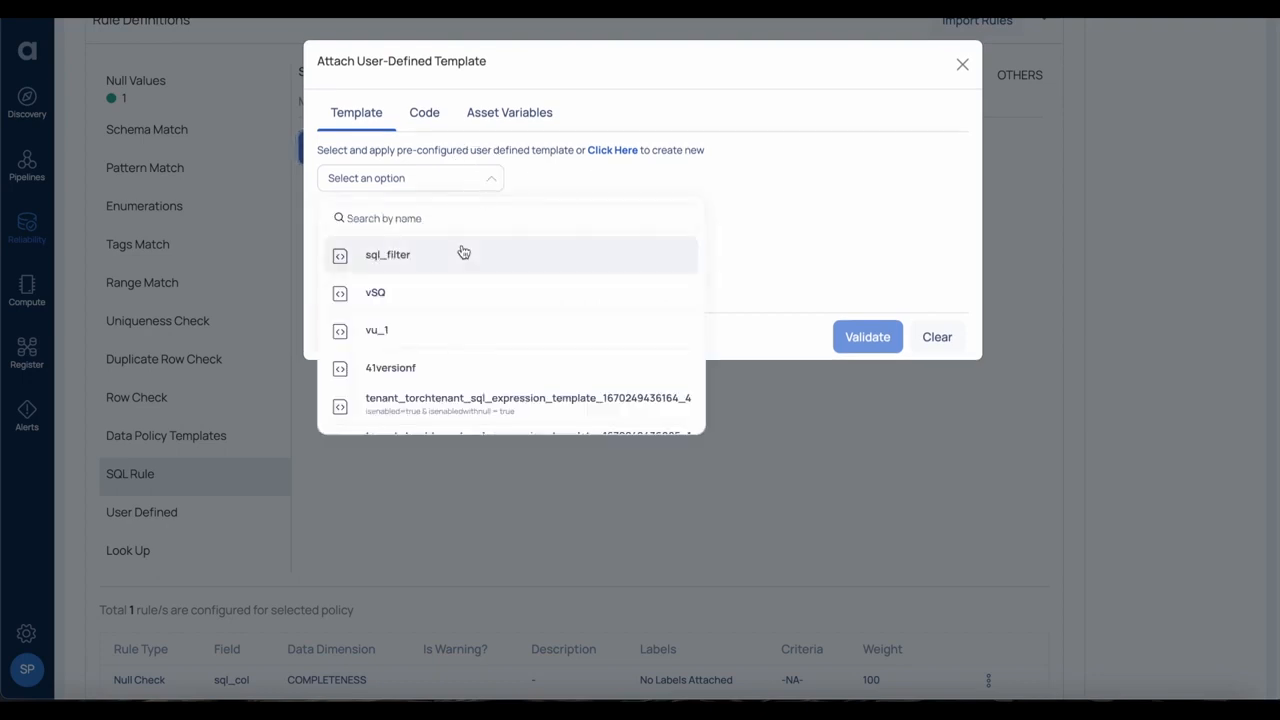
click(417, 258)
click(417, 259)
Set the rule's country_column variable to country_iso_code, validate it and add the rule to the policy
click(600, 270)
text(country_iso_code)
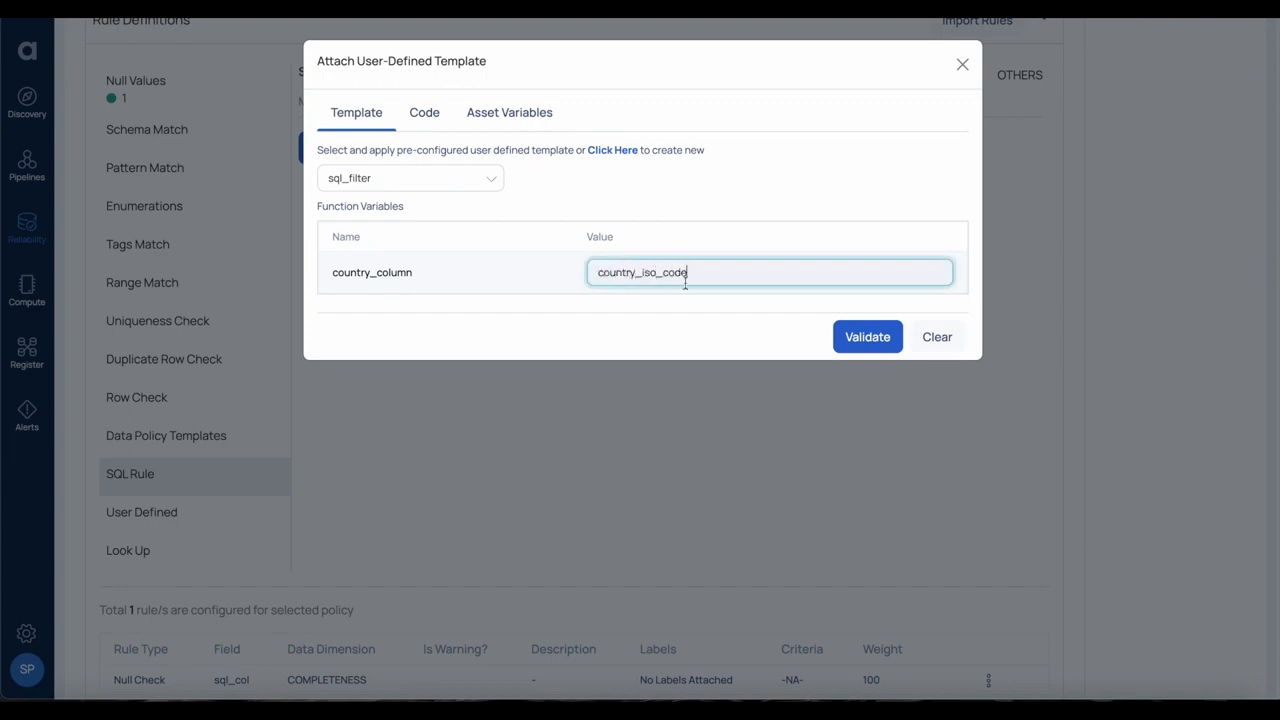
click(868, 336)
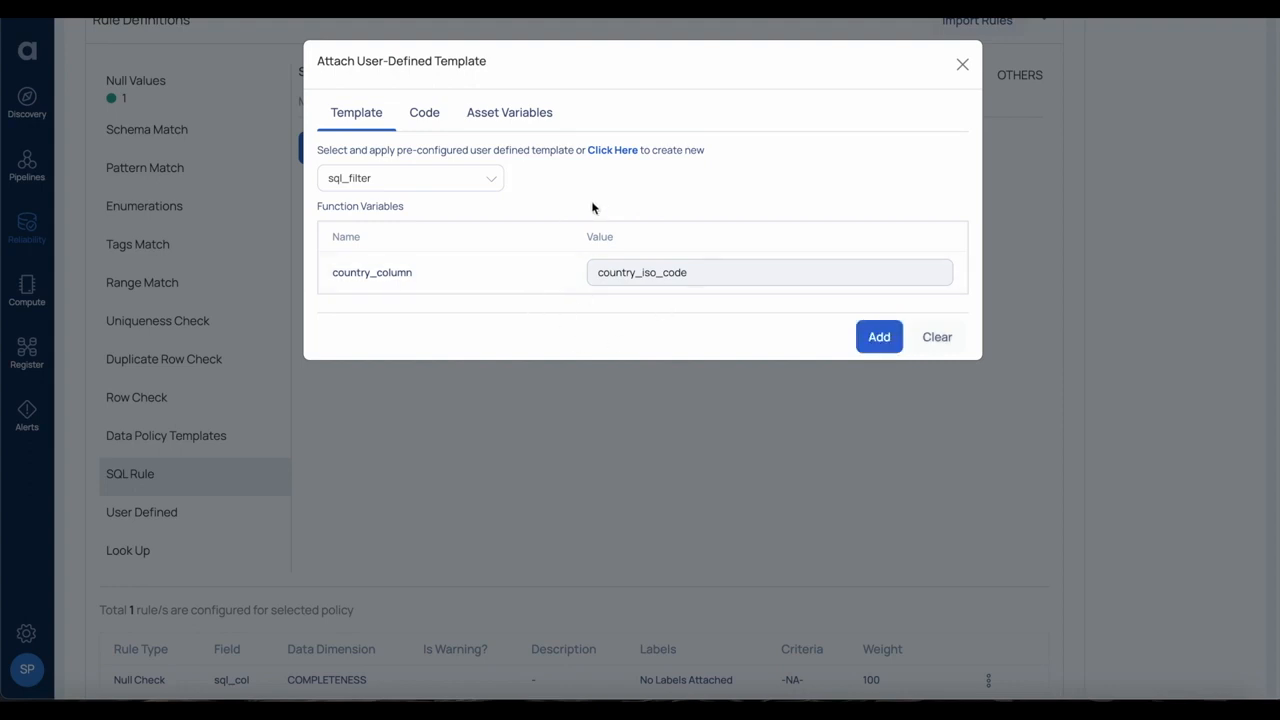
click(866, 336)
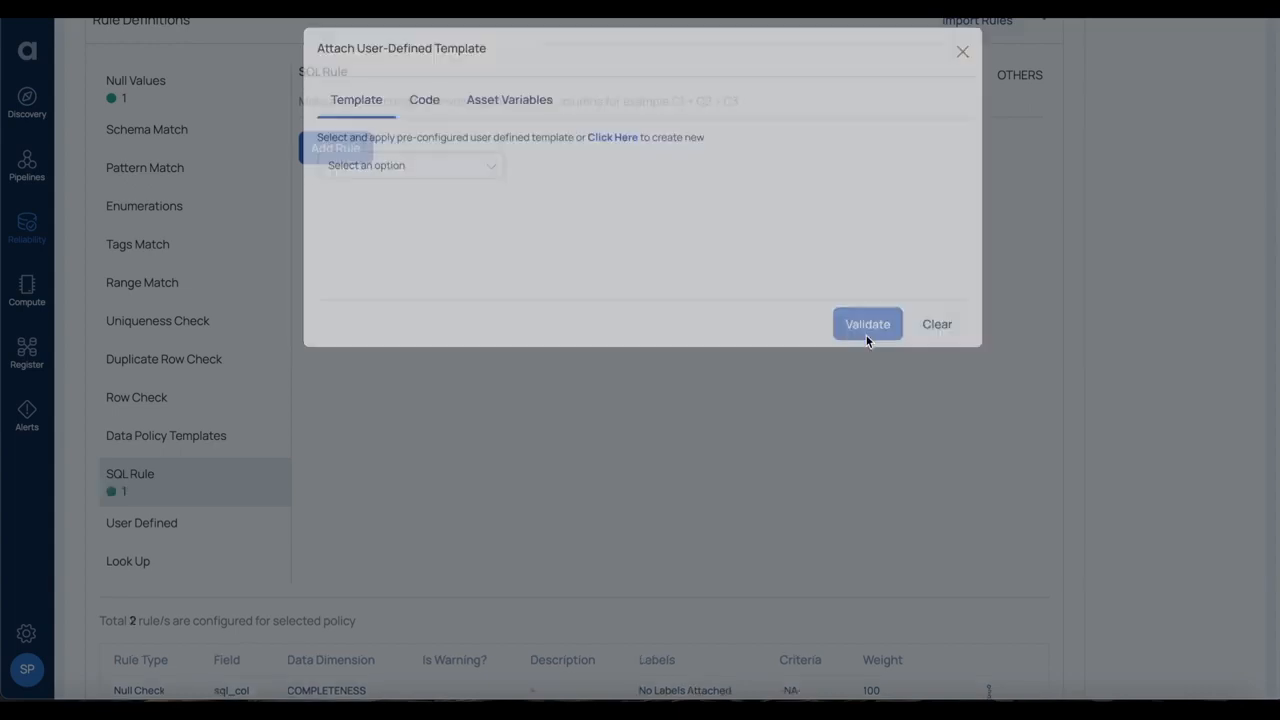
Turn off sample-only persistence for bad records, turn on persistence for good records, and save the policy
scroll(430, 380, down, 3)
scroll(425, 349, down, 4)
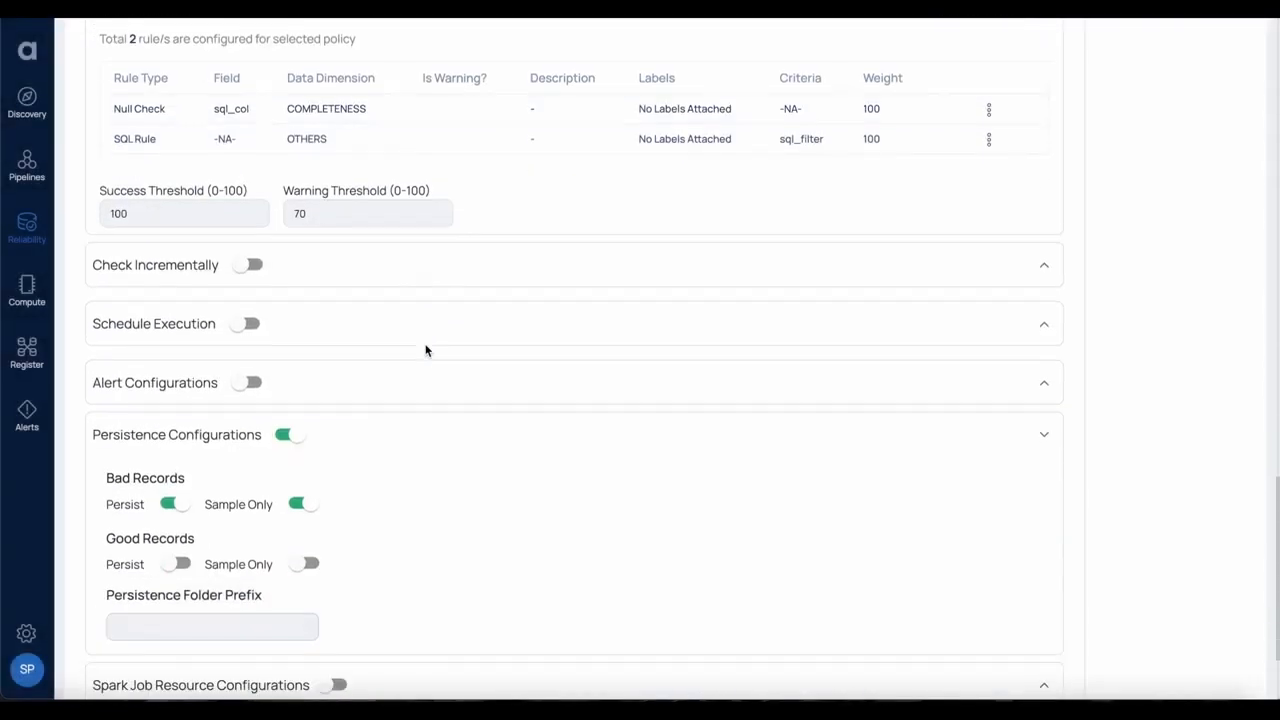
click(300, 360)
click(176, 419)
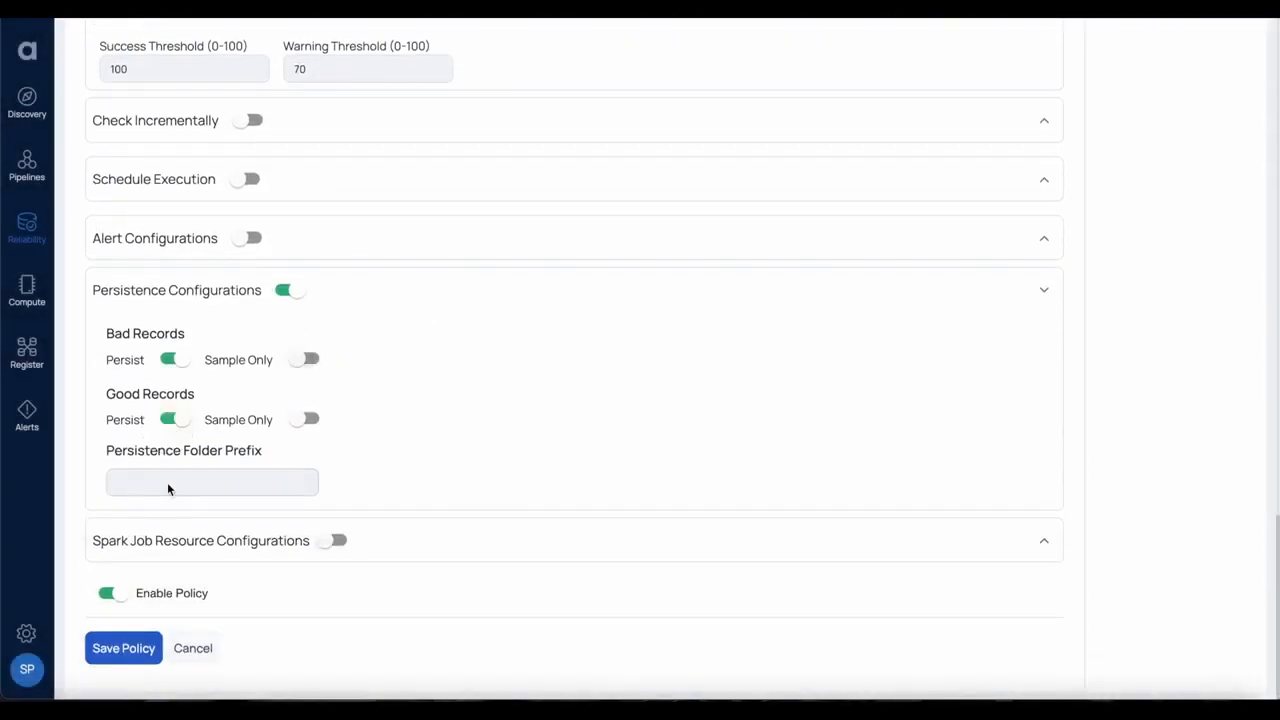
click(123, 648)
Run a full execution of the dq_sql_template policy and open its execution results
mouse_move(110, 170)
click(109, 112)
click(1180, 320)
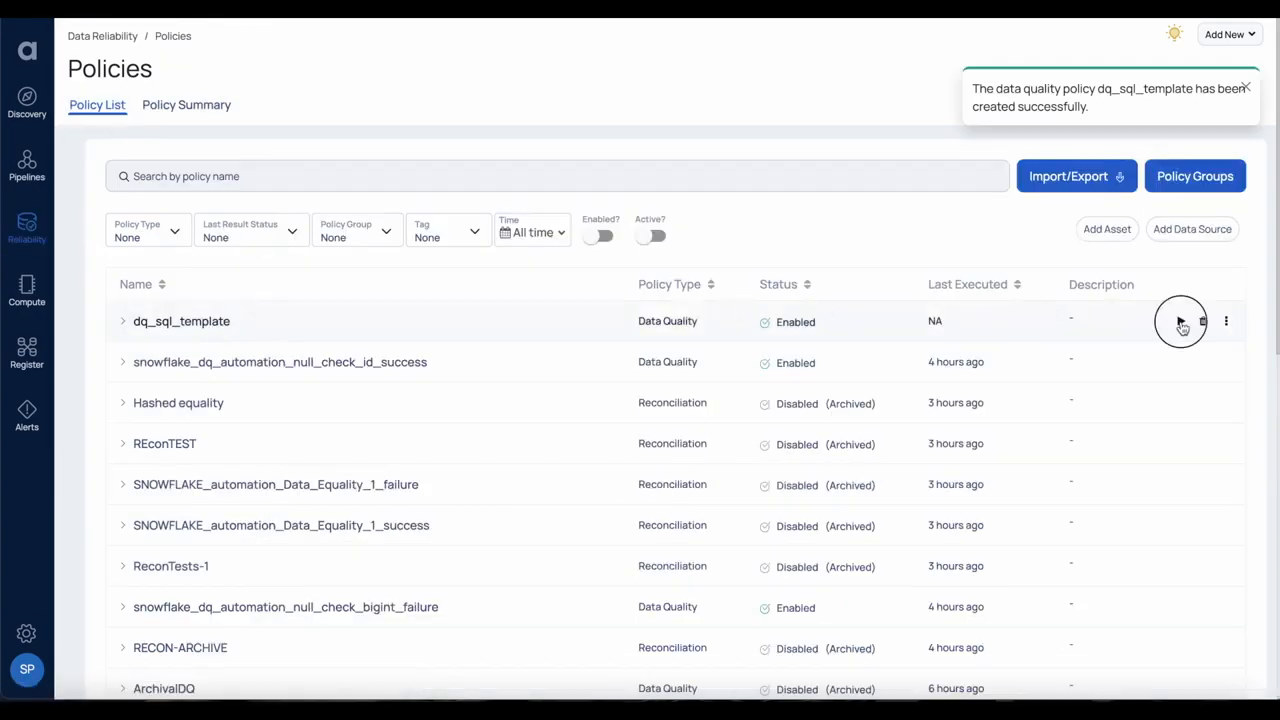
click(806, 240)
click(511, 251)
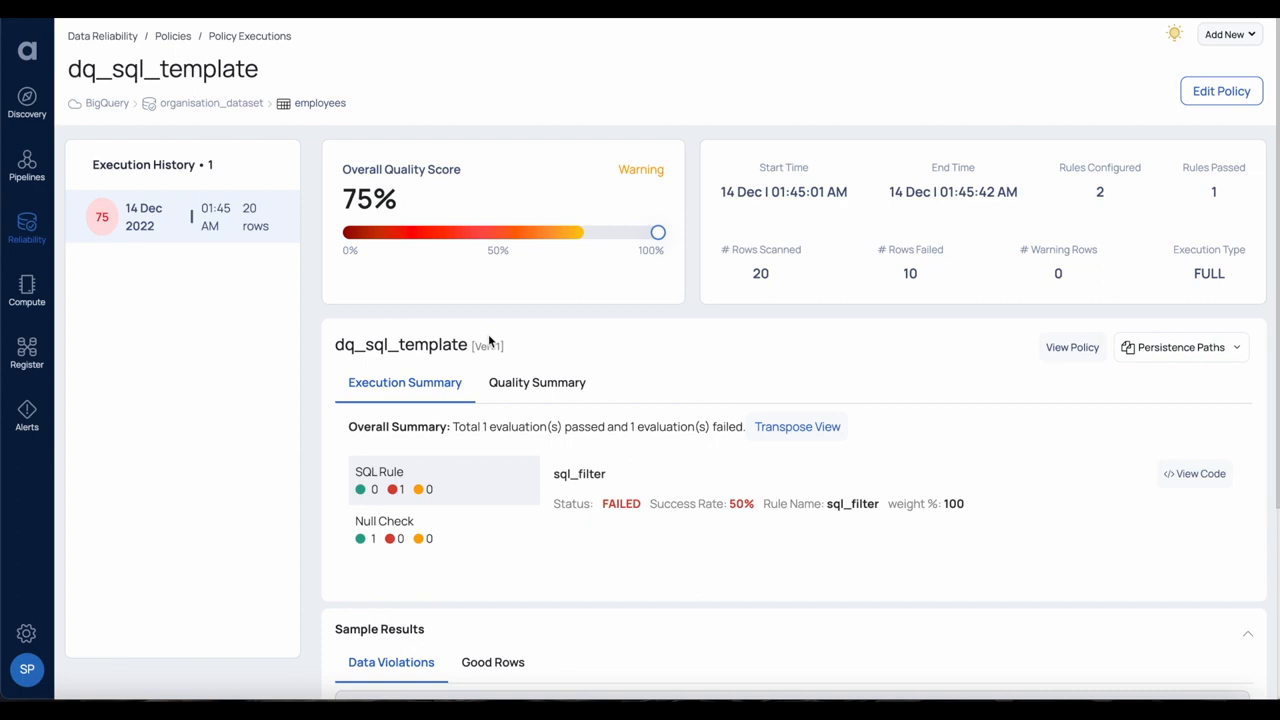
View the code of the sql_filter rule from the execution summary, then close it
scroll(489, 341, down, 1)
scroll(489, 341, down, 1)
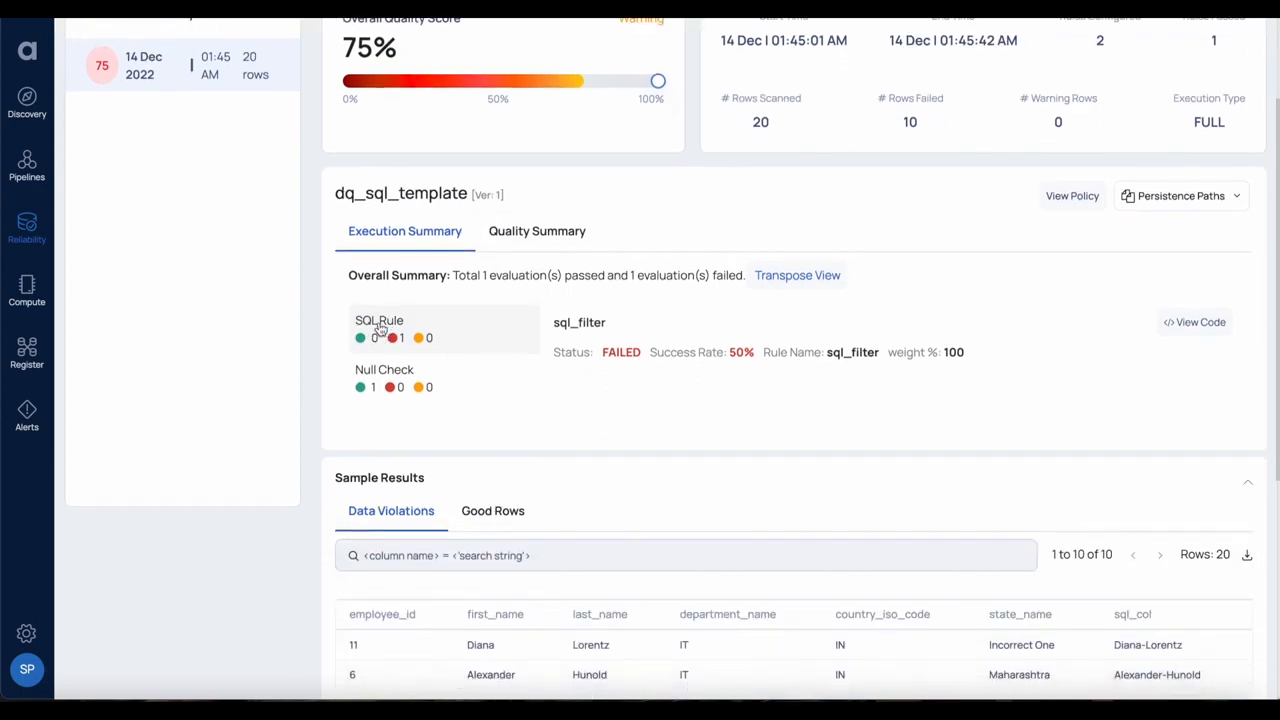
click(1187, 328)
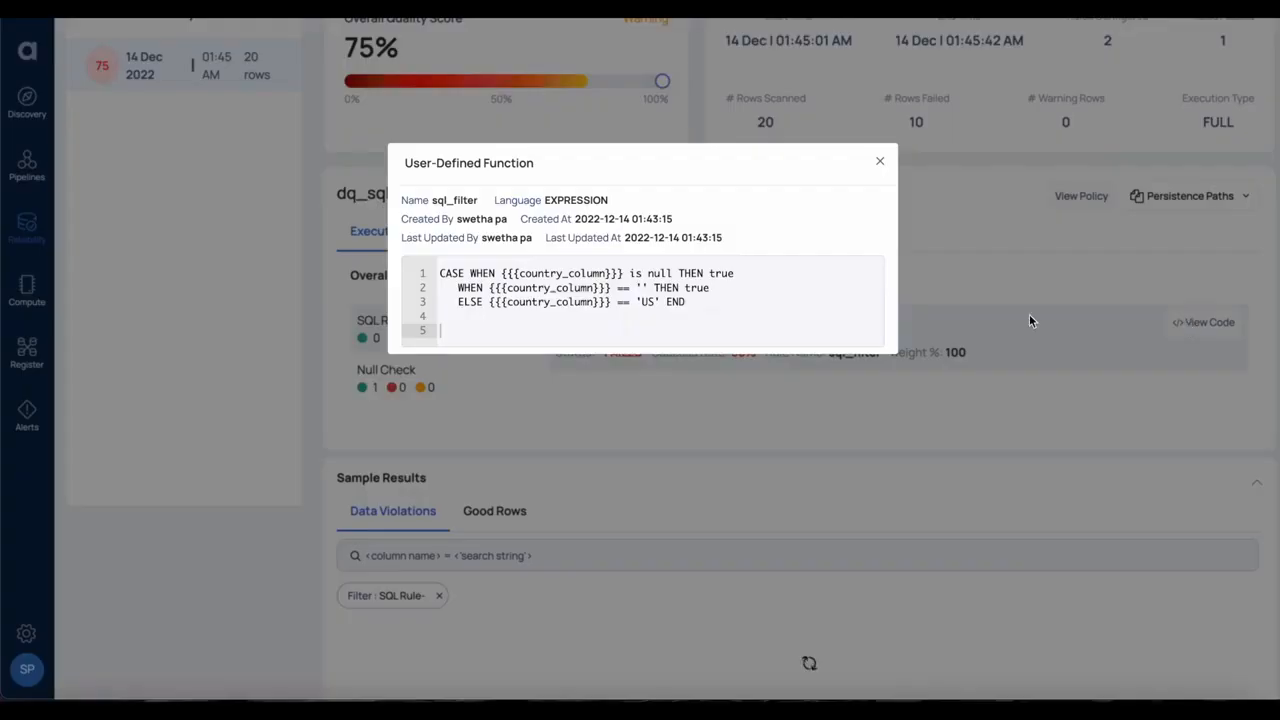
drag(560, 330, 523, 260)
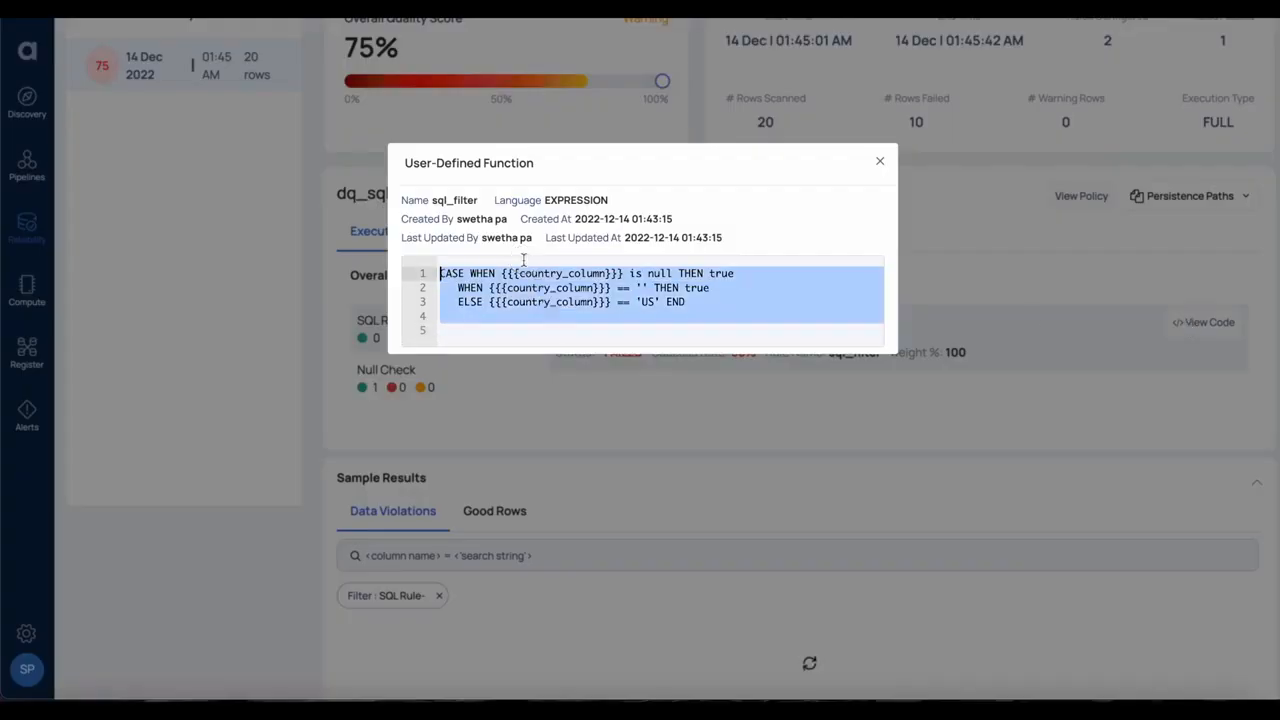
click(880, 161)
Examine the SQL rule's data violations in the sample results, especially the country_iso_code and sql_col columns, and review the execution summary
scroll(531, 400, down, 4)
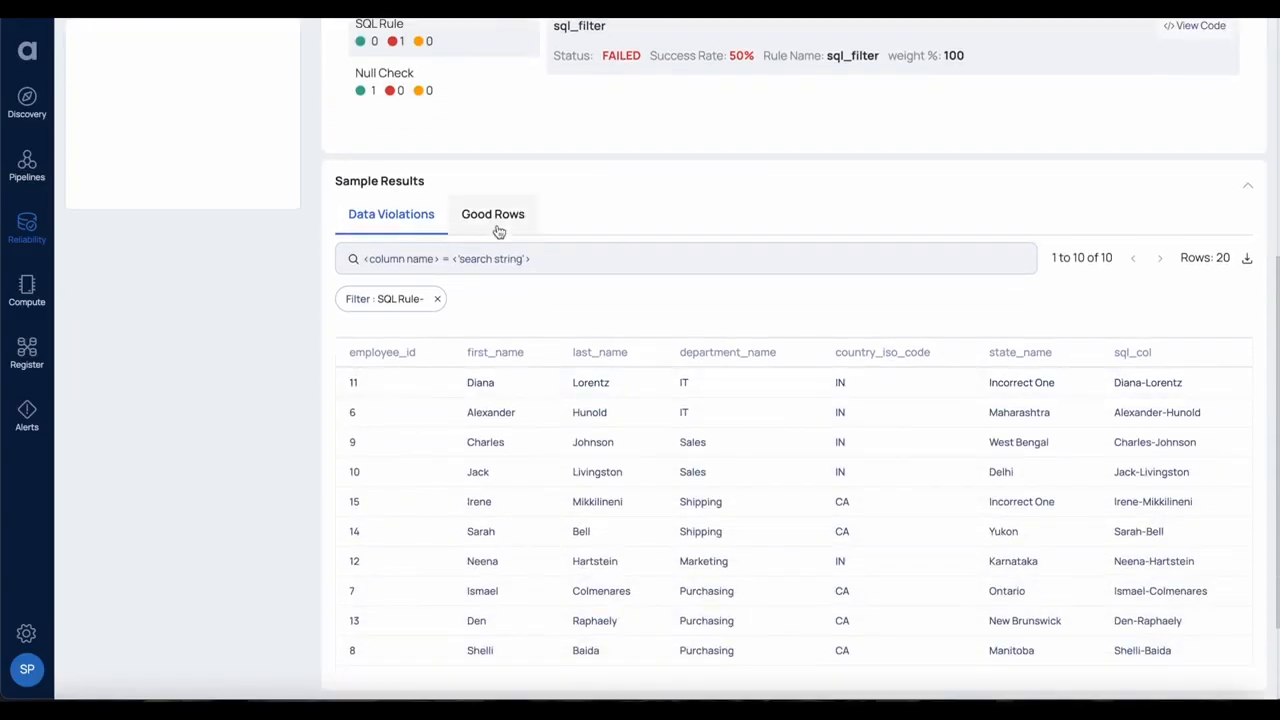
scroll(600, 460, down, 1)
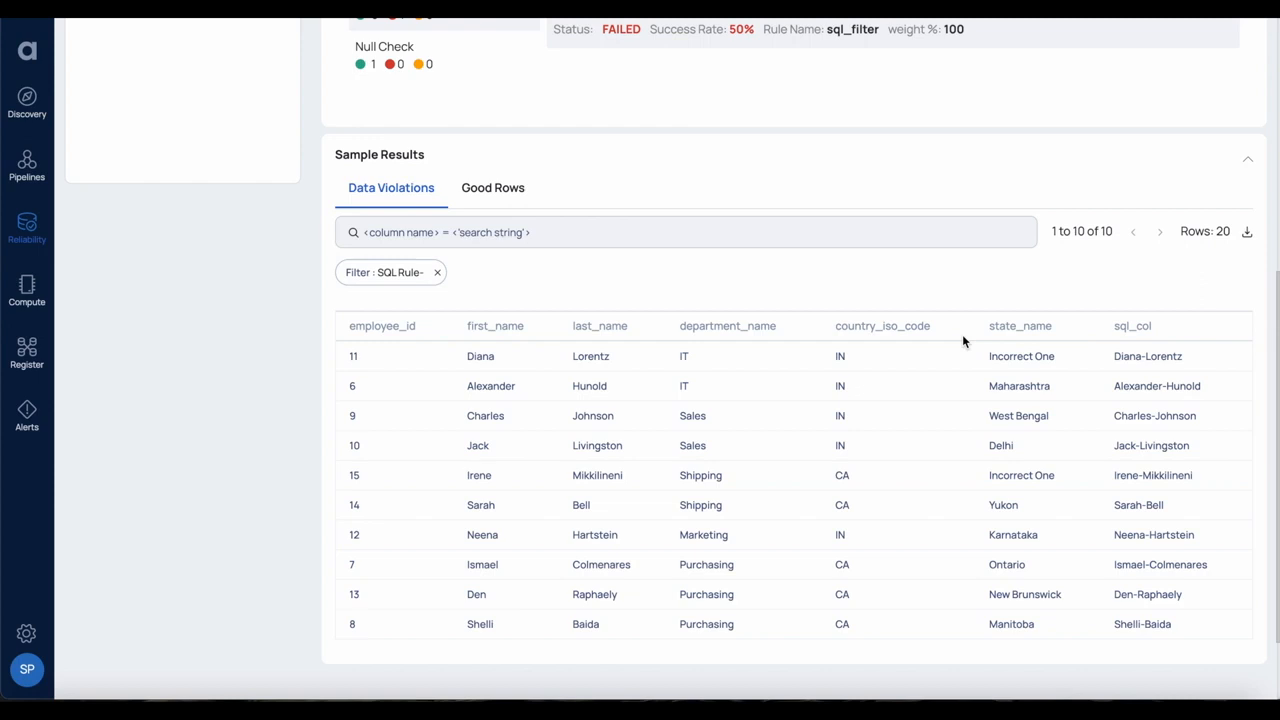
scroll(962, 341, up, 4)
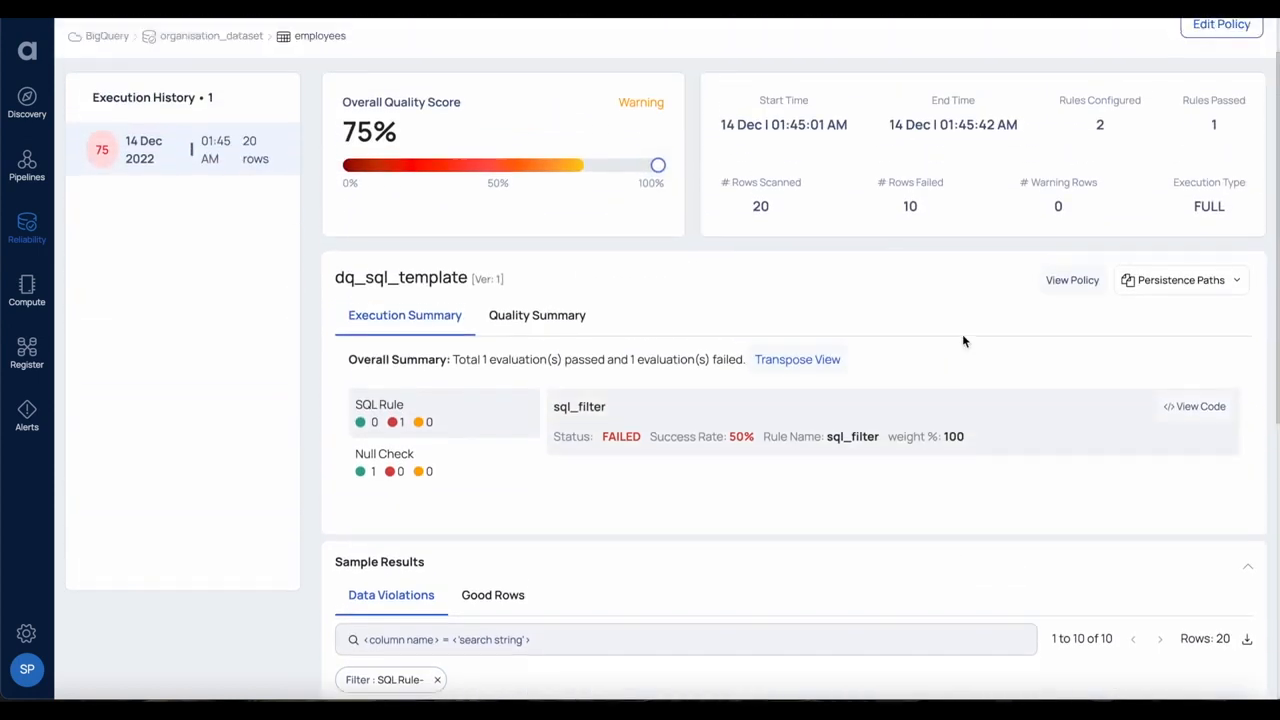
scroll(962, 341, up, 1)
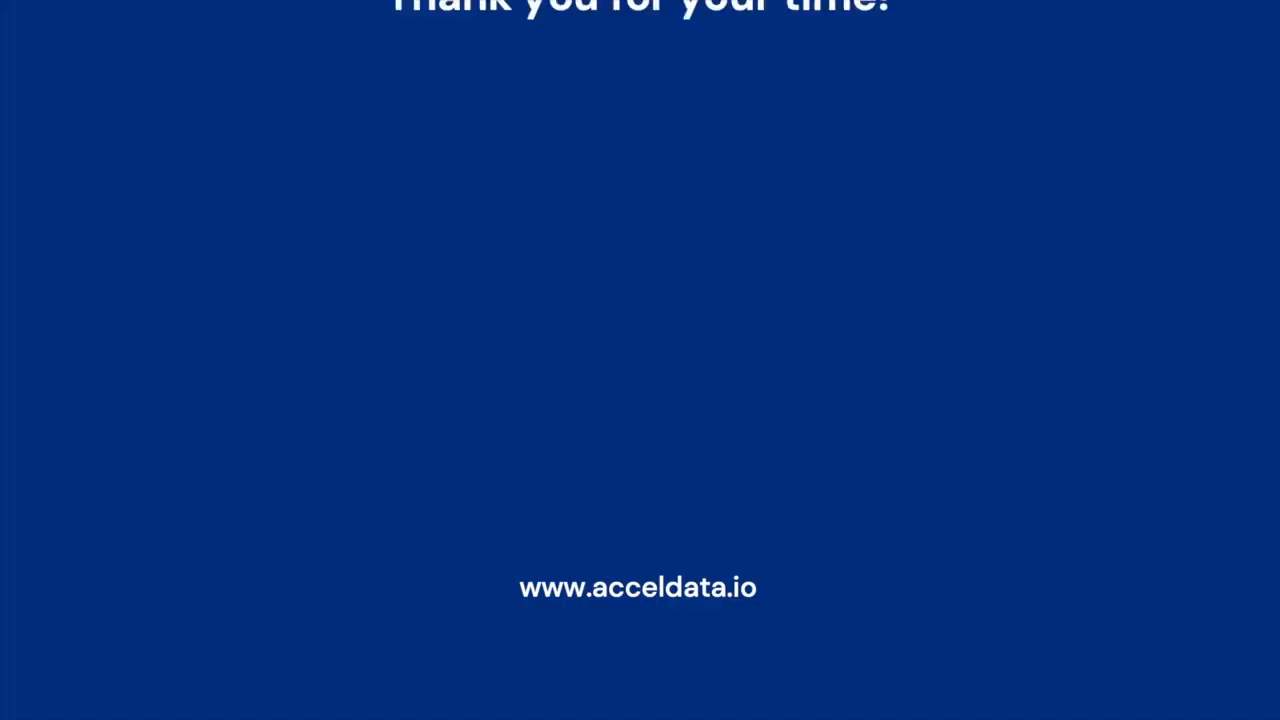